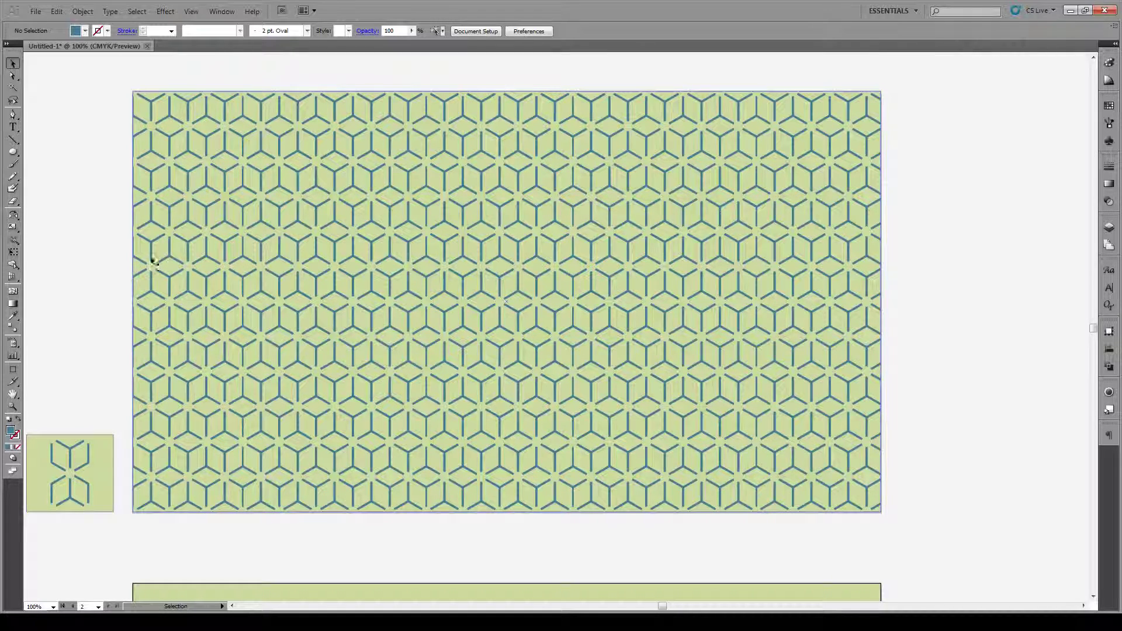
# - Scroll down until the empty light-green artboard below the finished pattern fills the view
pyautogui.scroll(-7, 228, 336)
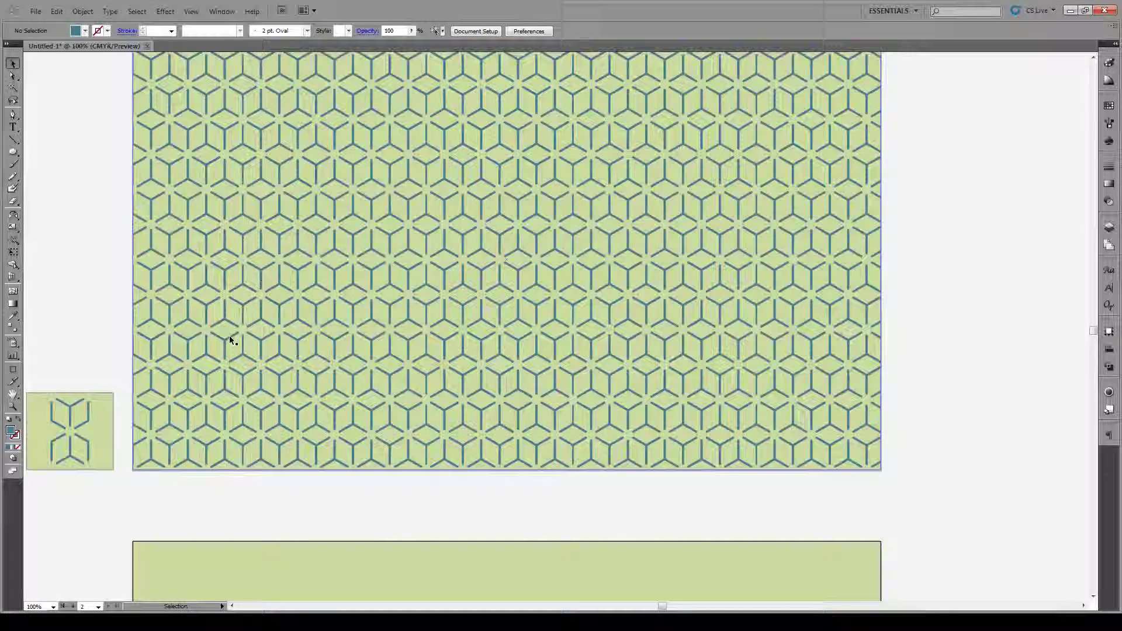
pyautogui.scroll(-2, 294, 374)
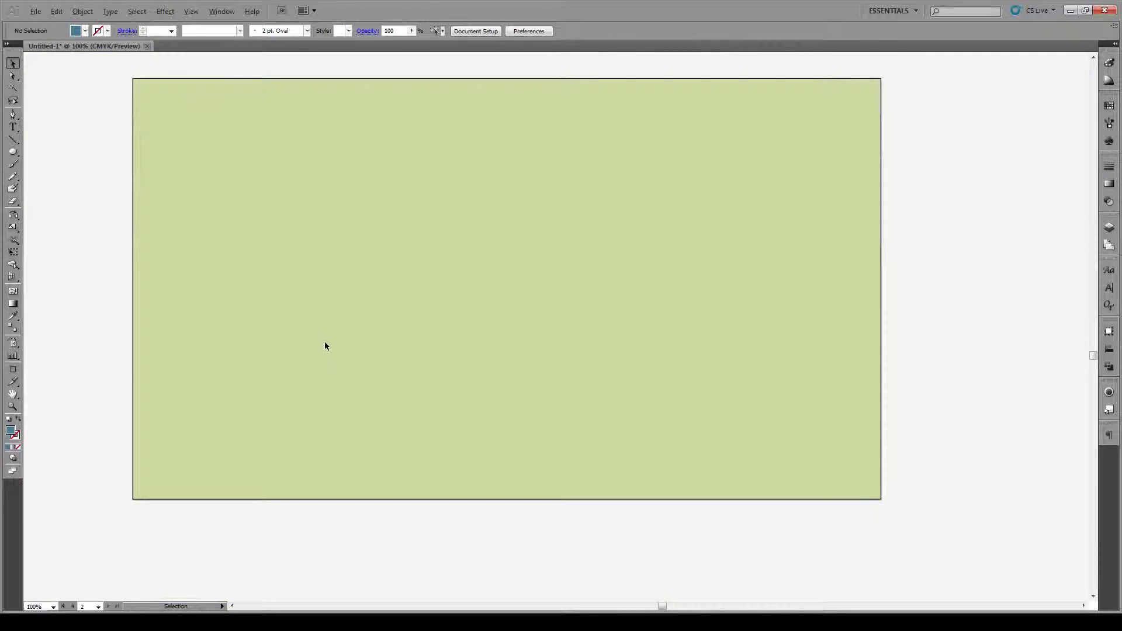
# - Draw a small square on the green artboard and give it a 6 pt stroke
pyautogui.scroll(1, 325, 345)
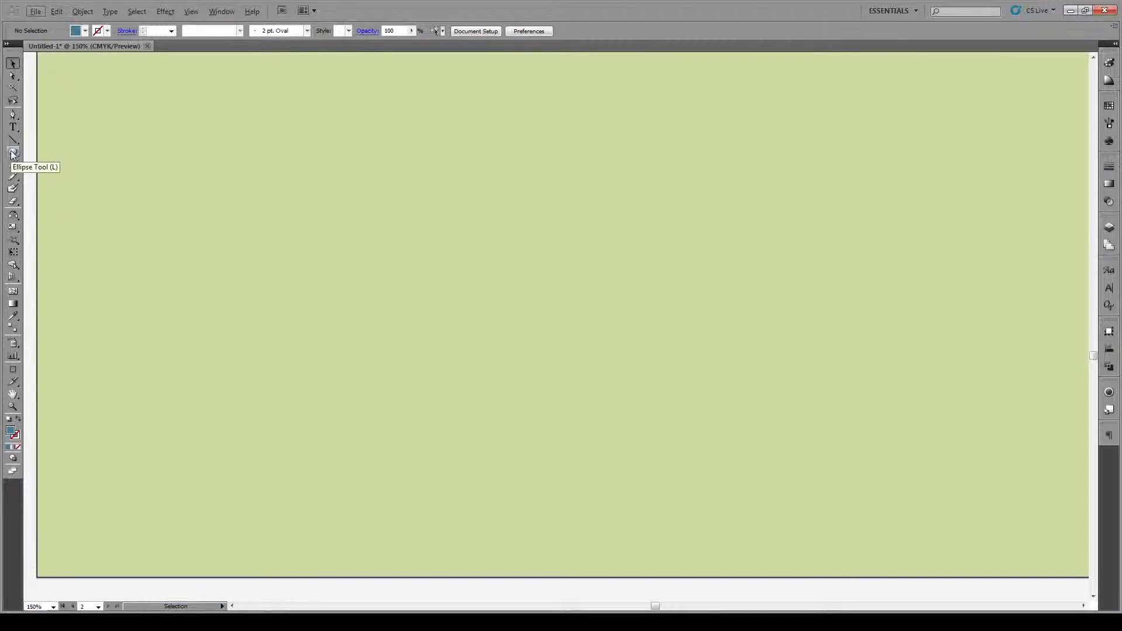
pyautogui.press('m')
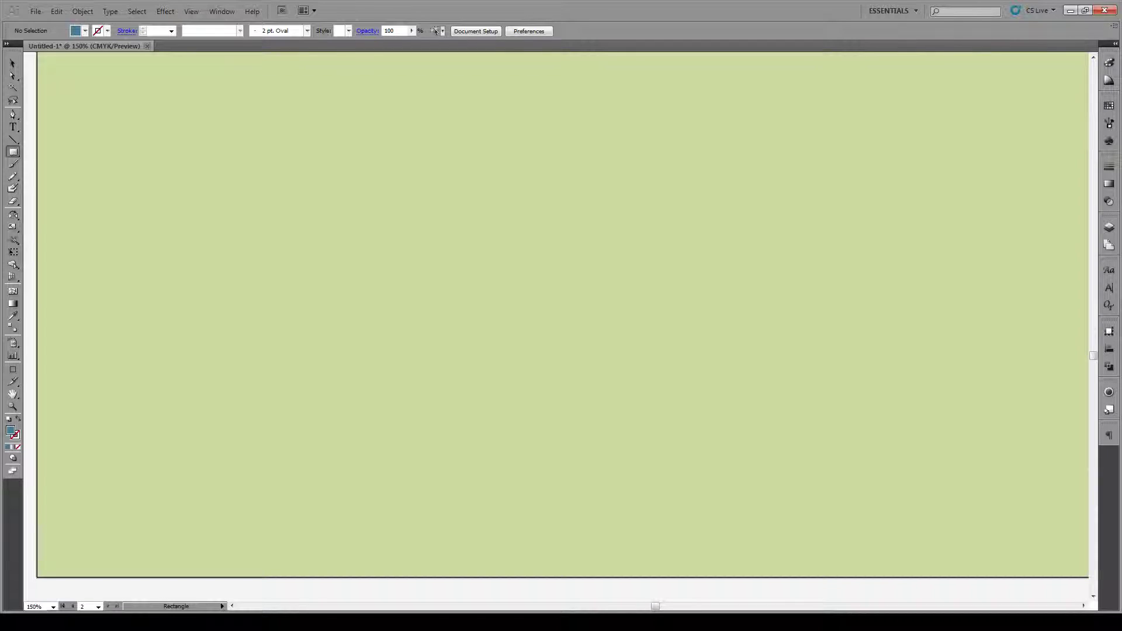
pyautogui.moveTo(358, 187); pyautogui.dragTo(386, 222)
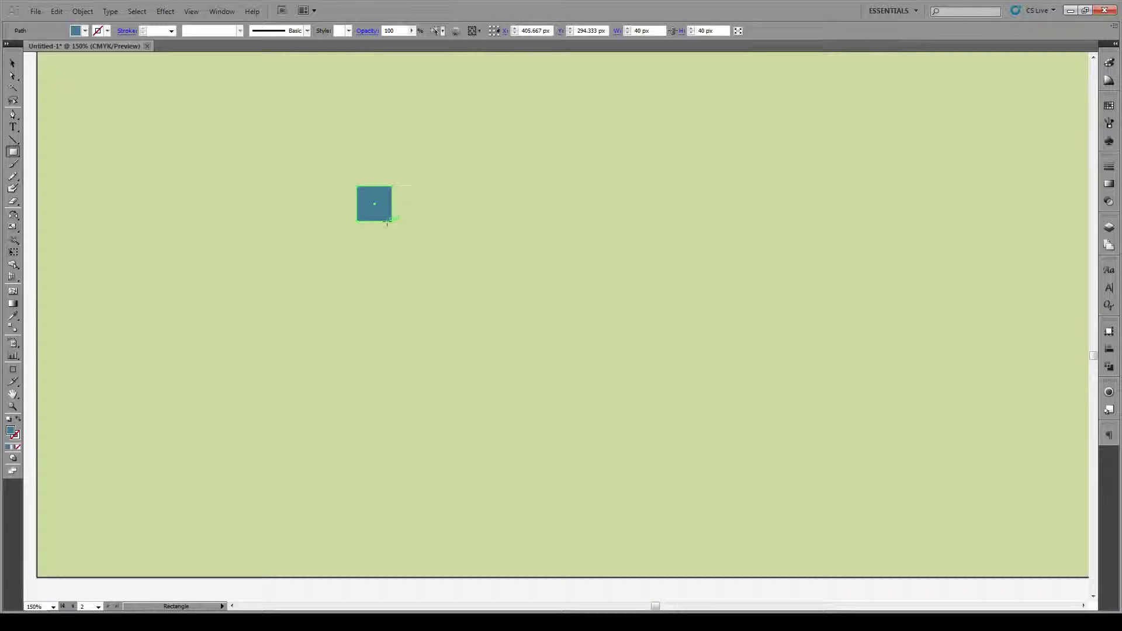
pyautogui.click(171, 31)
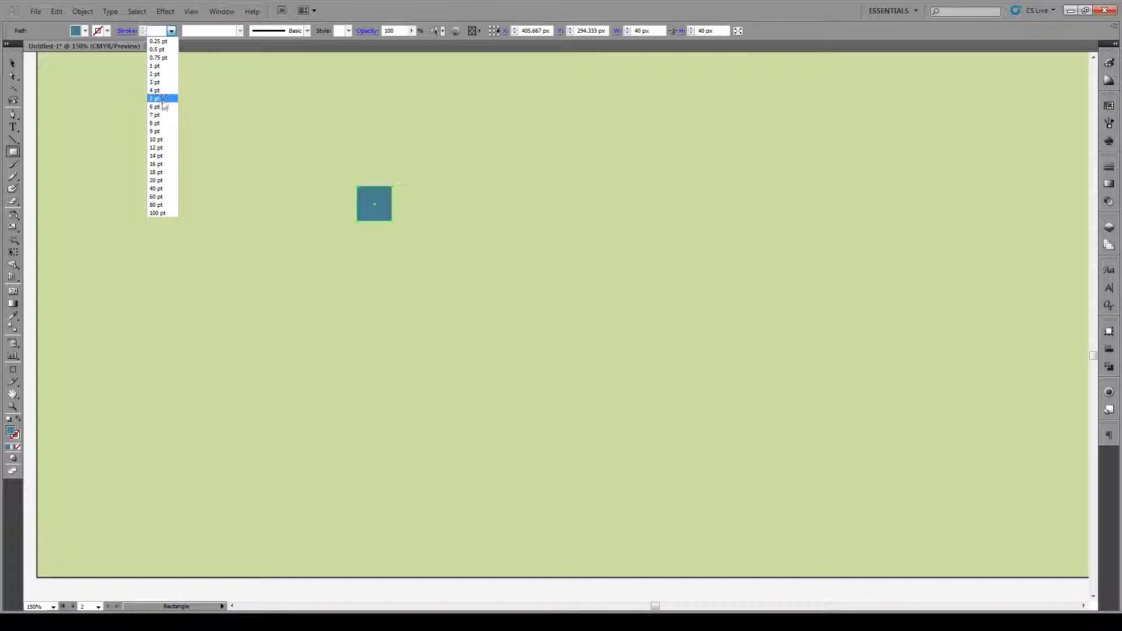
pyautogui.click(156, 106)
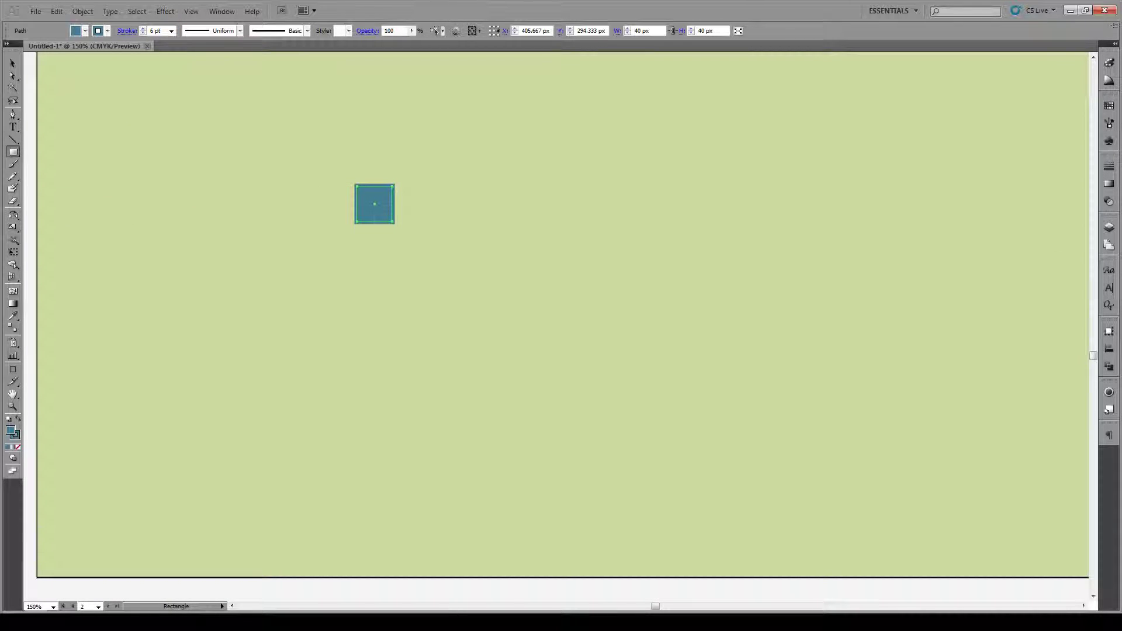
# - Remove the square's fill and enlarge it to 48 × 48 px, thickening the stroke to 7.2 pt
pyautogui.click(13, 432)
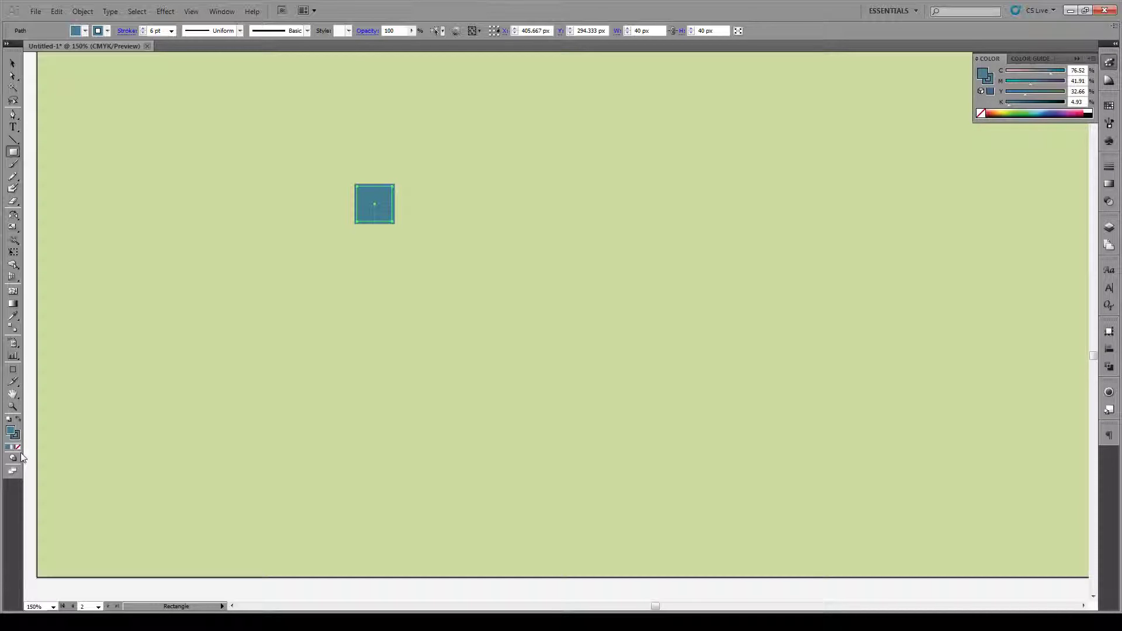
pyautogui.click(16, 452)
pyautogui.press('v')
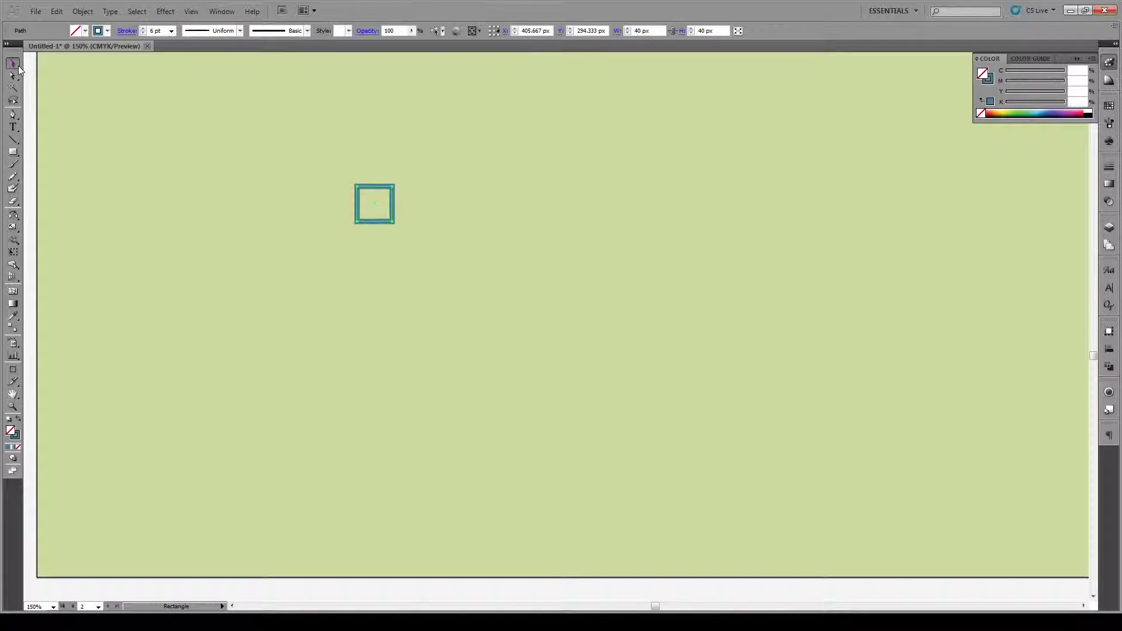
pyautogui.click(350, 224)
pyautogui.scroll(2, 352, 233)
pyautogui.click(377, 259)
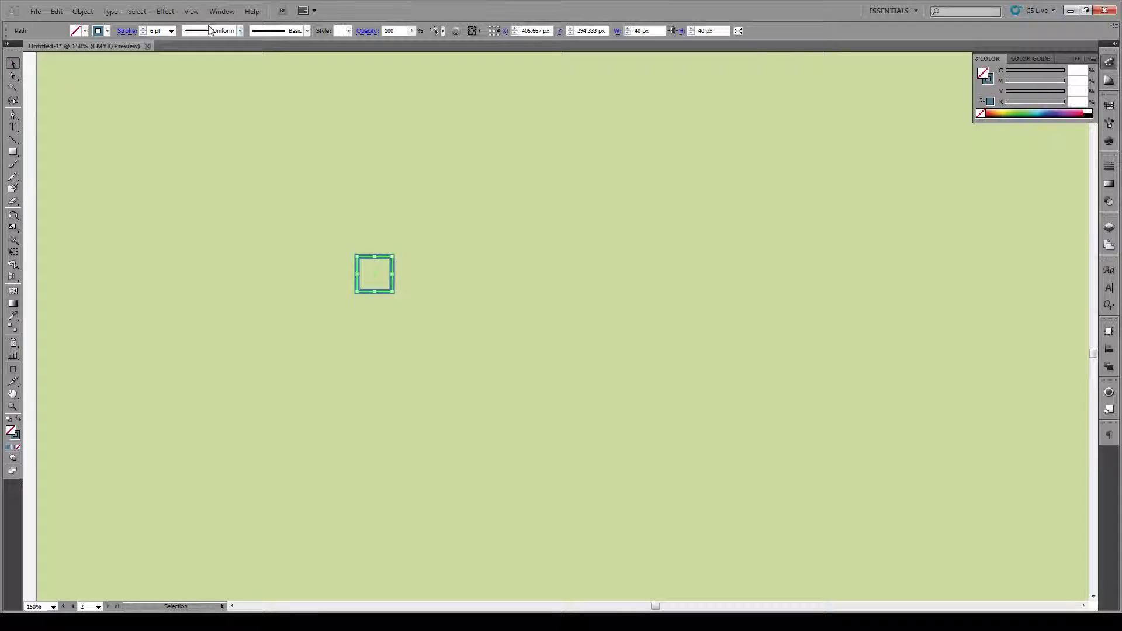
pyautogui.moveTo(401, 252); pyautogui.dragTo(335, 323)
pyautogui.click(403, 239)
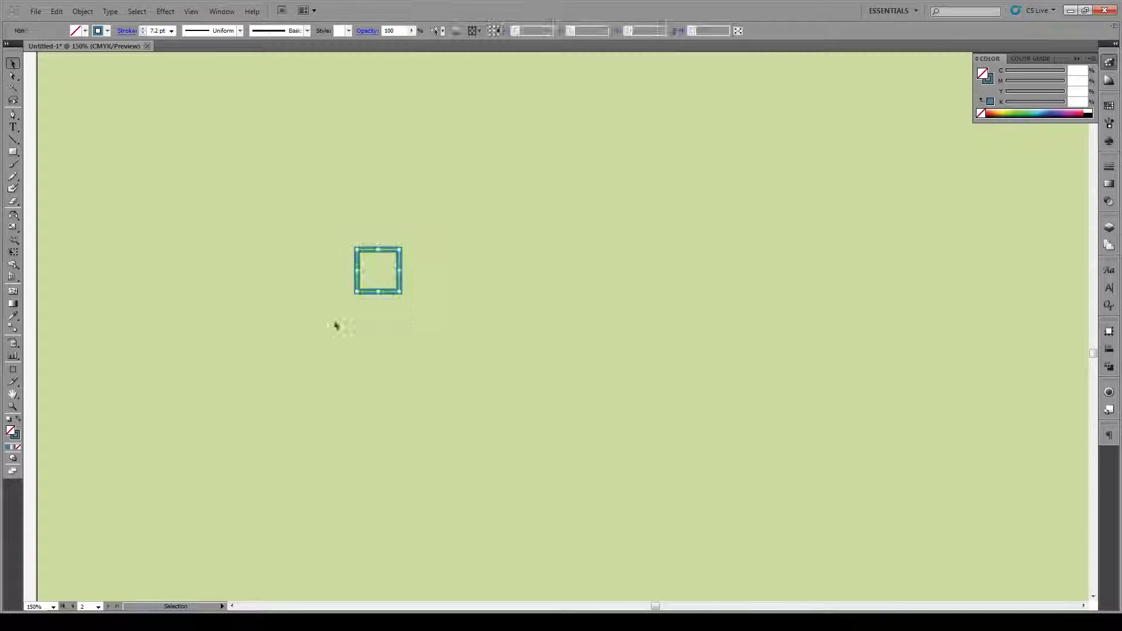
# - Shear the square into a parallelogram with Transform > Shear
pyautogui.rightClick(358, 276)
pyautogui.moveTo(424, 432)
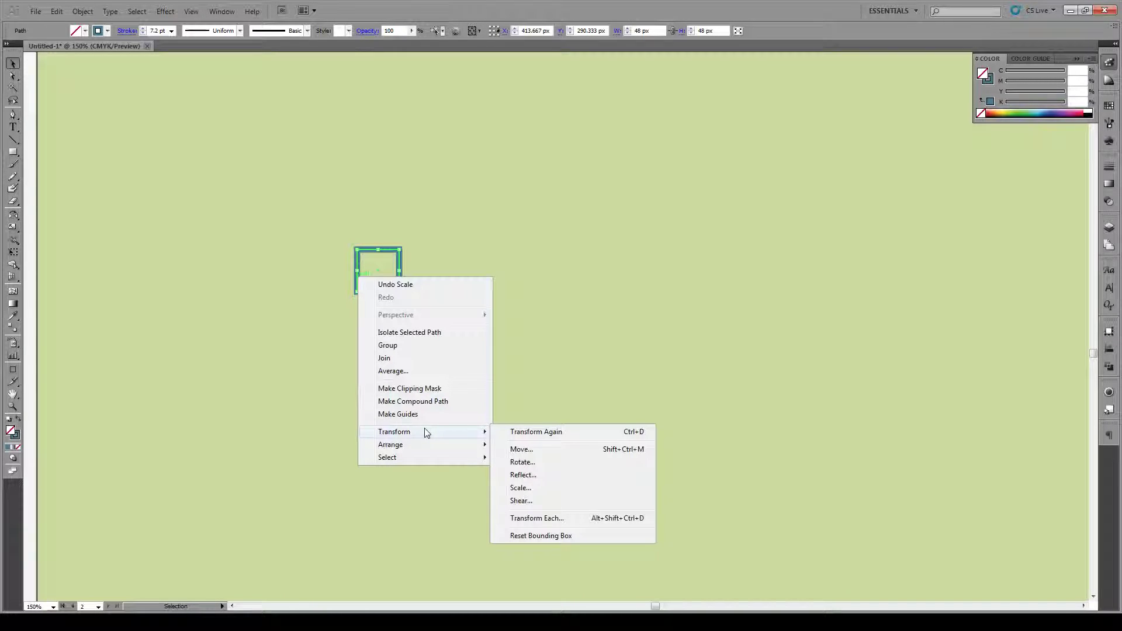
pyautogui.click(556, 500)
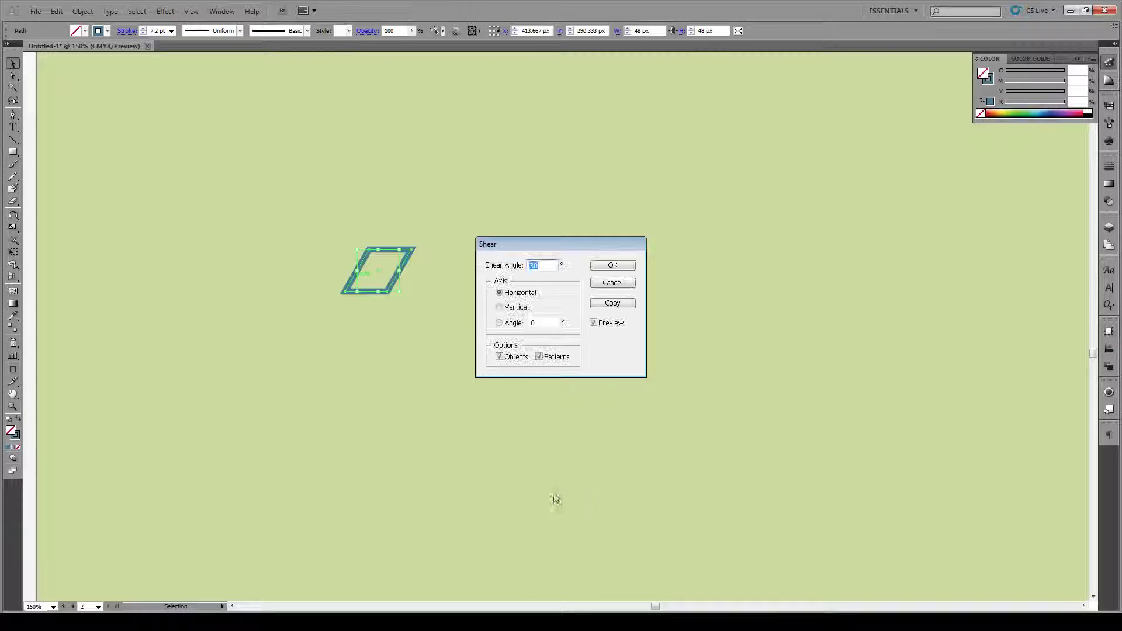
pyautogui.click(612, 266)
# - Rotate the parallelogram 30° with Transform > Rotate
pyautogui.rightClick(400, 274)
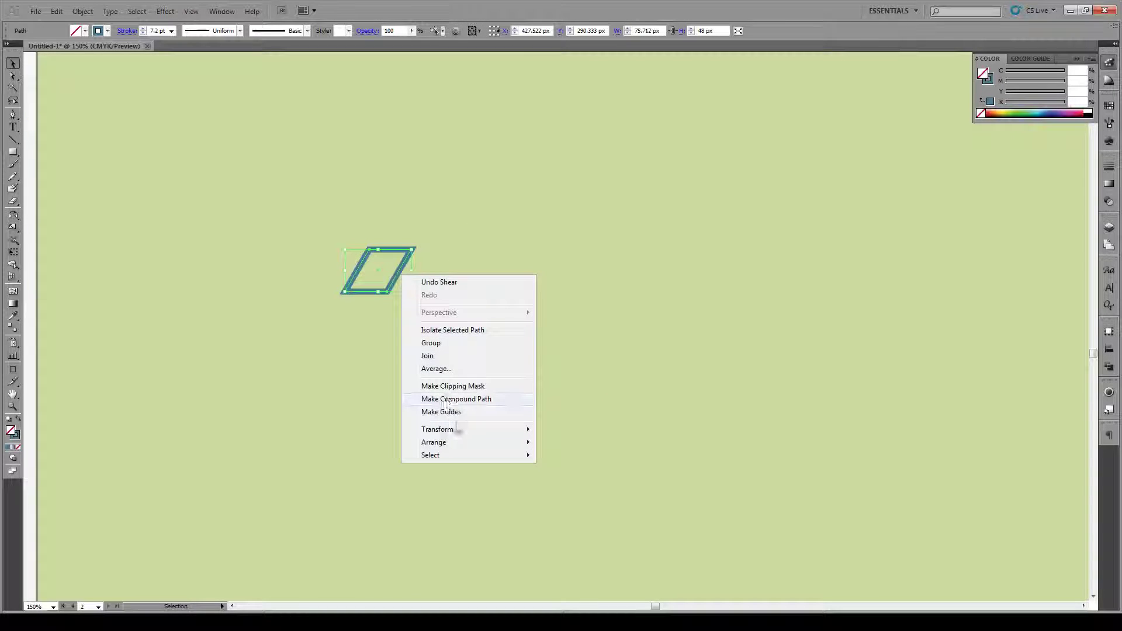
pyautogui.moveTo(464, 432)
pyautogui.click(595, 461)
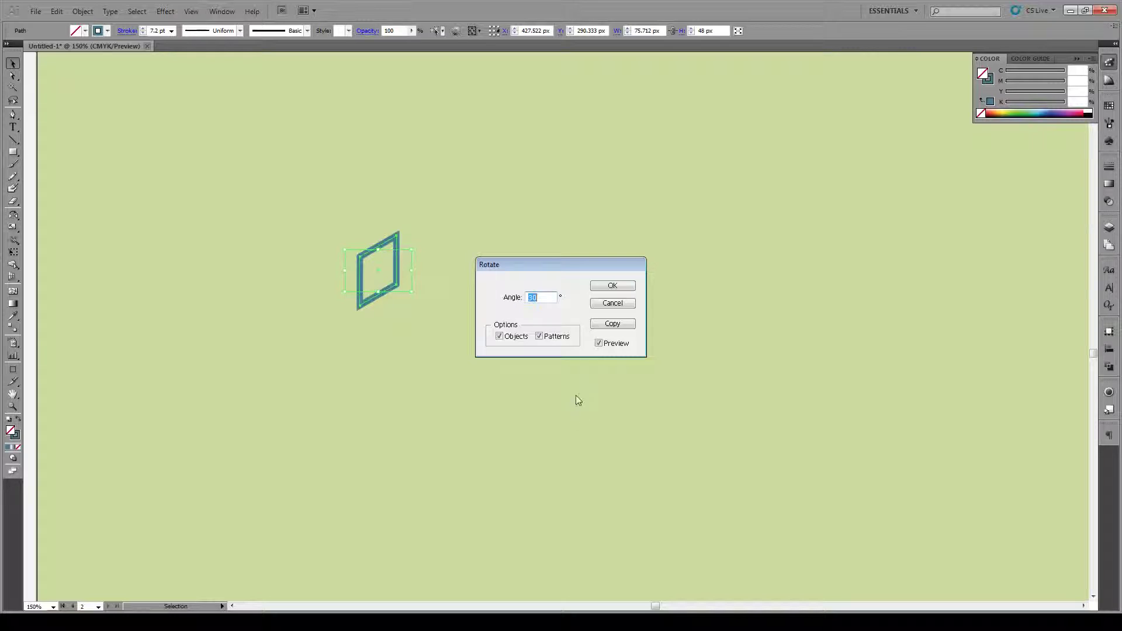
pyautogui.click(612, 285)
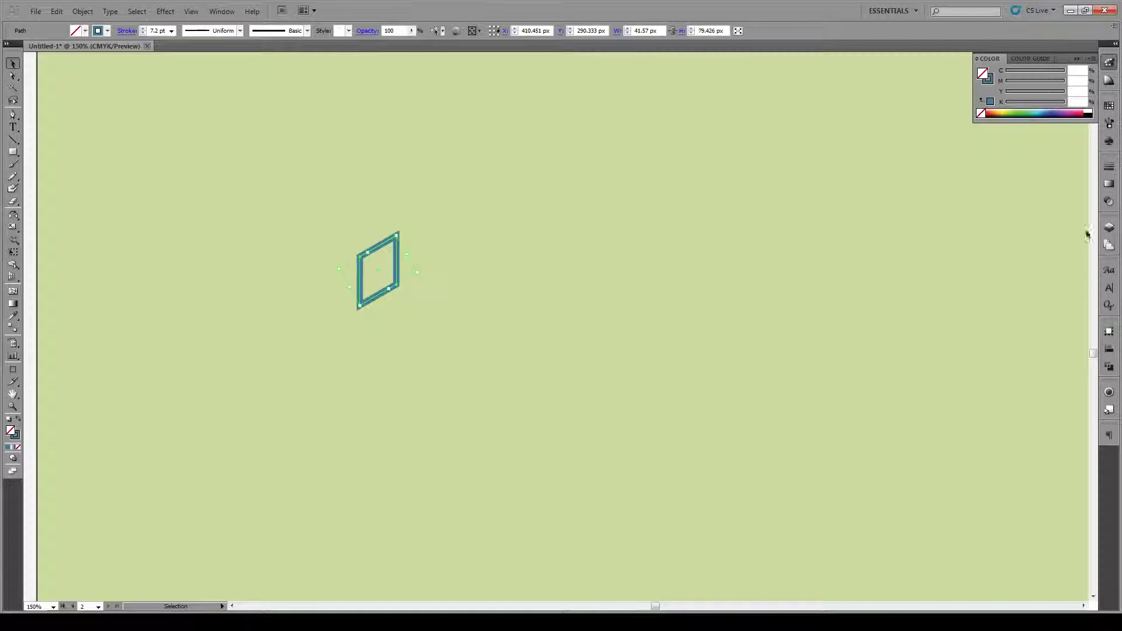
# - Move the parallelogram onto Layer 2 in the Layers panel
pyautogui.click(1108, 227)
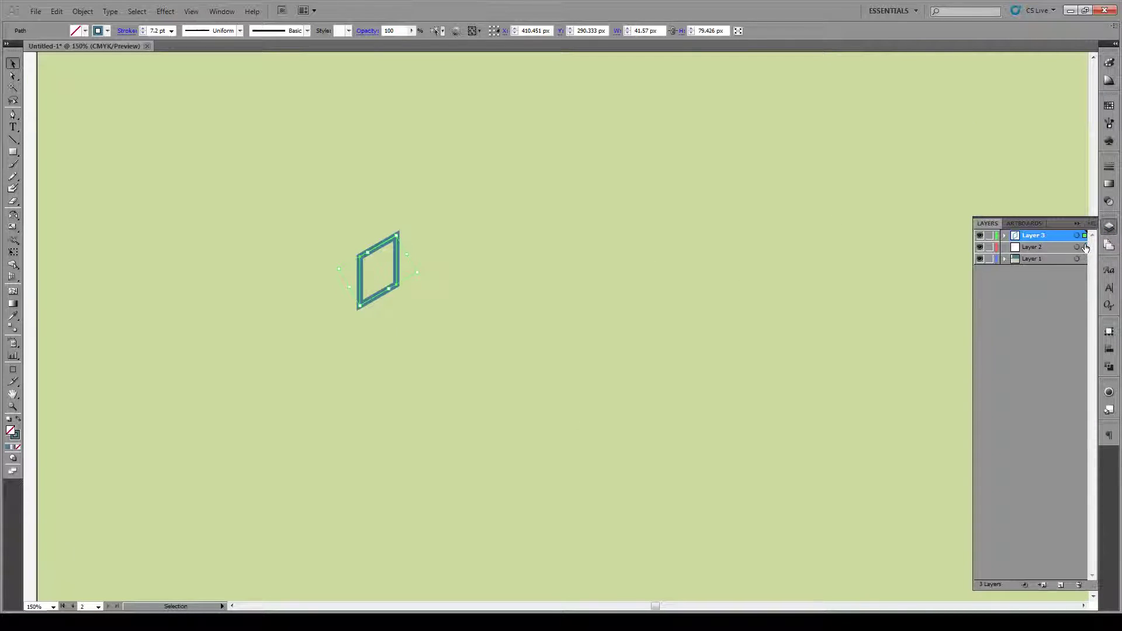
pyautogui.moveTo(1085, 248); pyautogui.dragTo(1085, 247)
pyautogui.click(1076, 223)
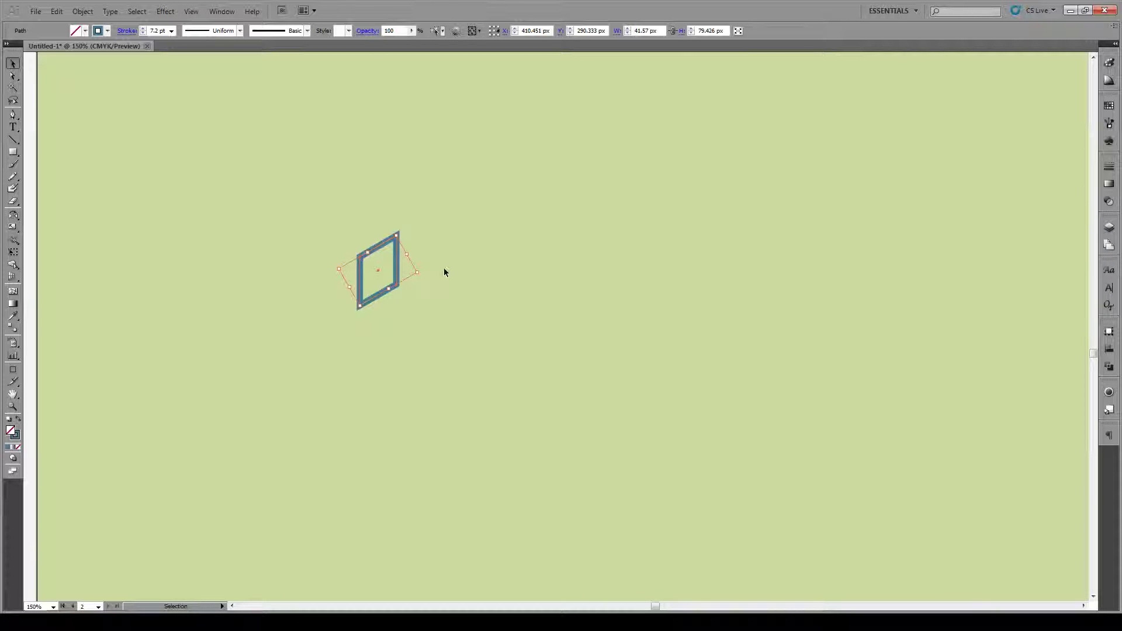
# - Draw a 30 × 30 px solid blue circle on the top corner and Alt-drag a copy to the bottom corner
pyautogui.click(444, 272)
pyautogui.press('l')
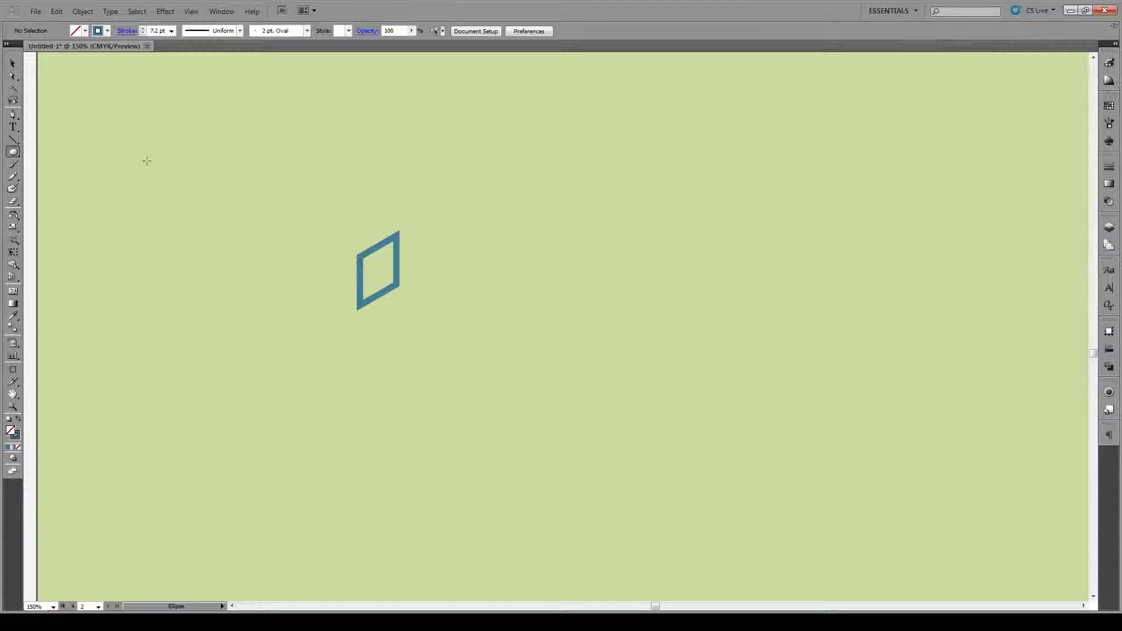
pyautogui.moveTo(396, 227); pyautogui.dragTo(414, 250)
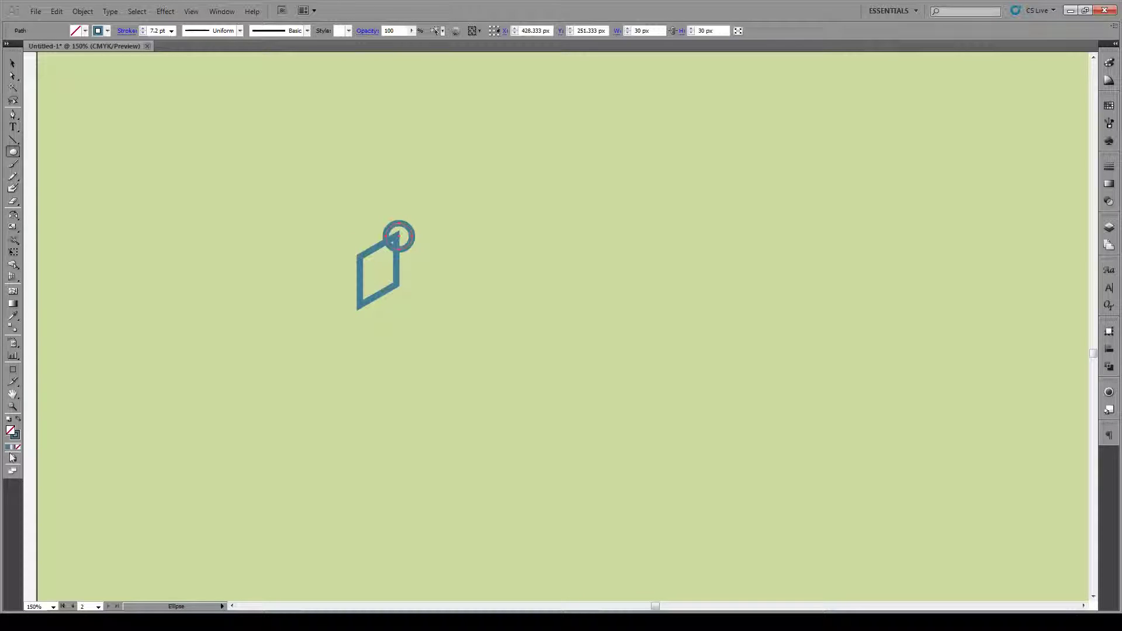
pyautogui.click(17, 418)
pyautogui.click(12, 62)
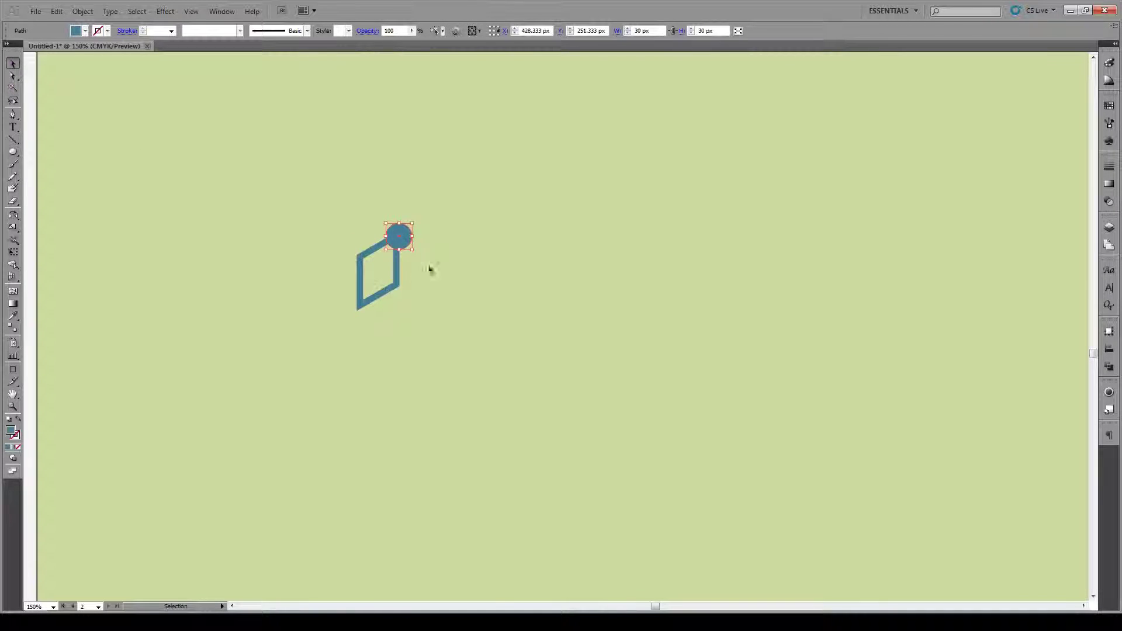
pyautogui.moveTo(392, 241); pyautogui.dragTo(361, 304)
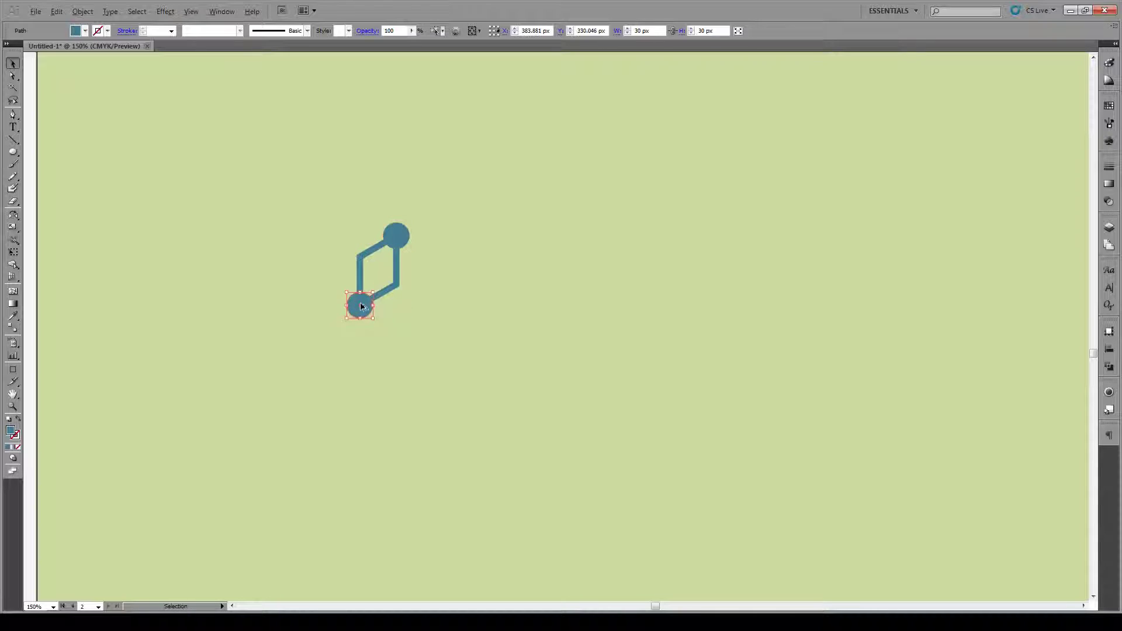
pyautogui.scroll(2, 362, 304)
# - Check the circles' alignment in wireframe view, then select both corner circles
pyautogui.click(409, 311)
pyautogui.hotkey('ctrl', 'y')
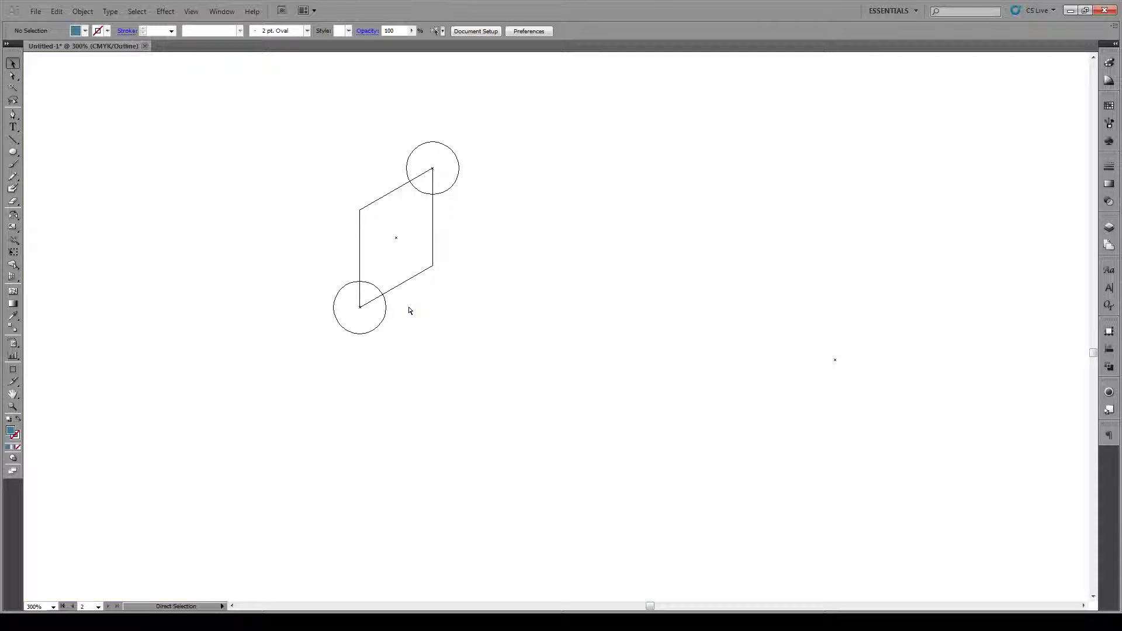
pyautogui.hotkey('ctrl', 'y')
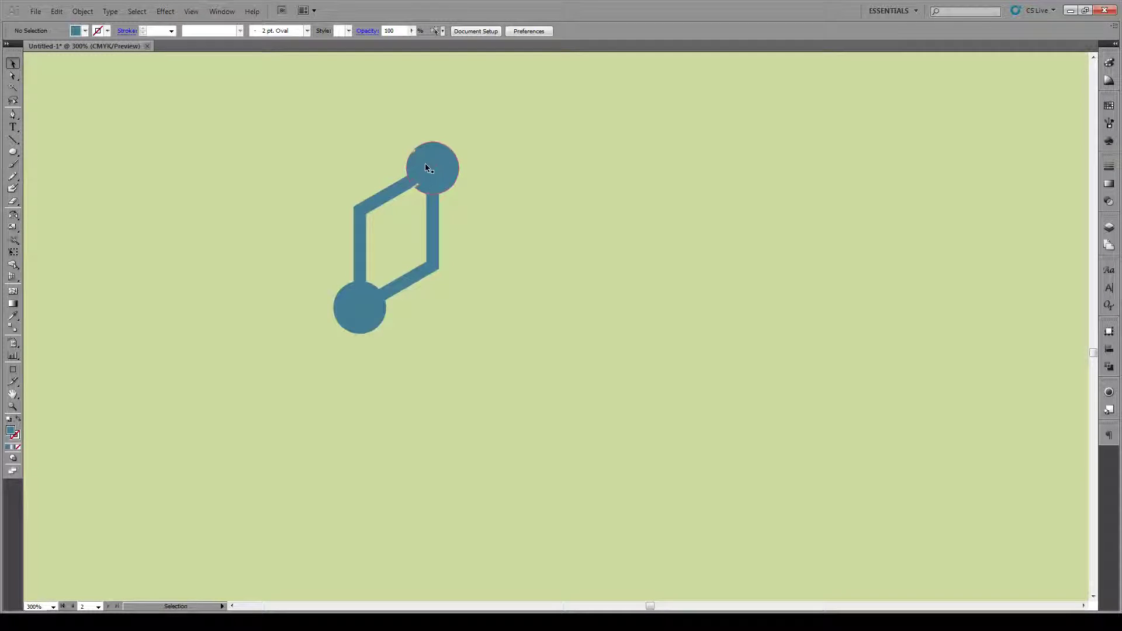
pyautogui.click(426, 168)
pyautogui.keyDown('shift'); pyautogui.click(367, 319); pyautogui.keyUp('shift')
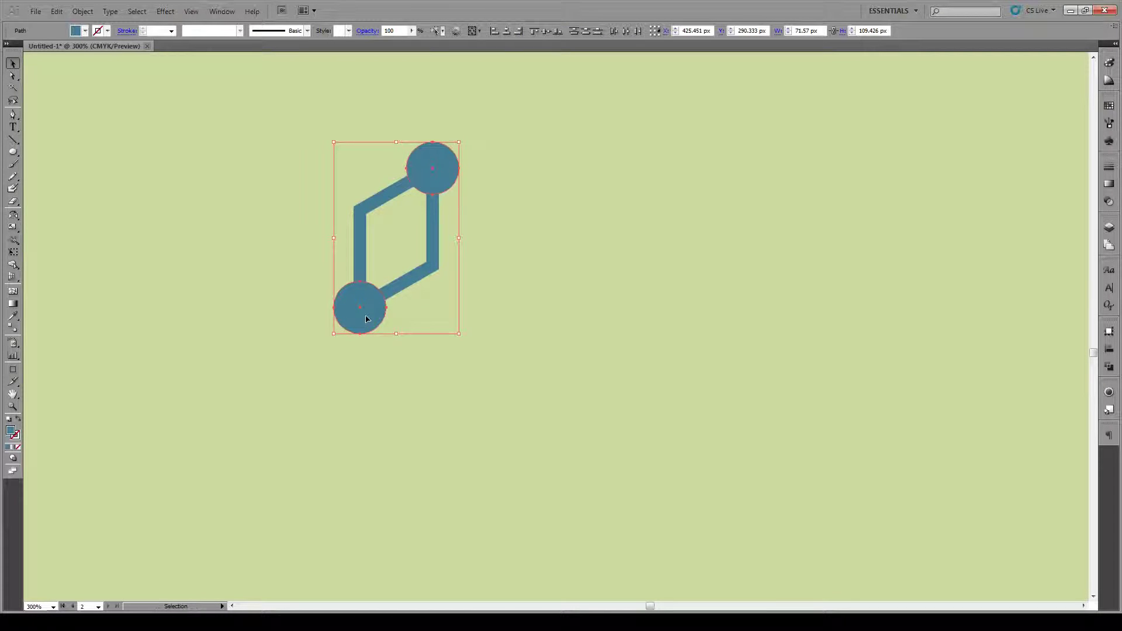
pyautogui.press('a')
pyautogui.press('v')
# - Paste the two circles in place onto Layer 3 and hide Layer 3
pyautogui.click(1109, 227)
pyautogui.click(1056, 237)
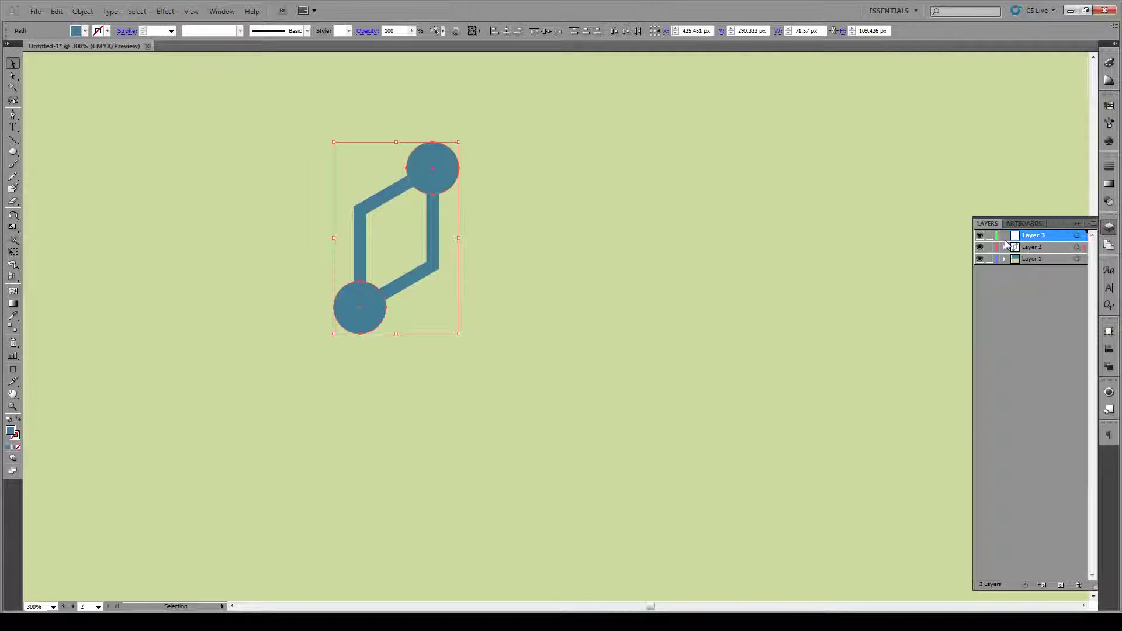
pyautogui.hotkey('ctrl', 'x')
pyautogui.hotkey('ctrl', 'f')
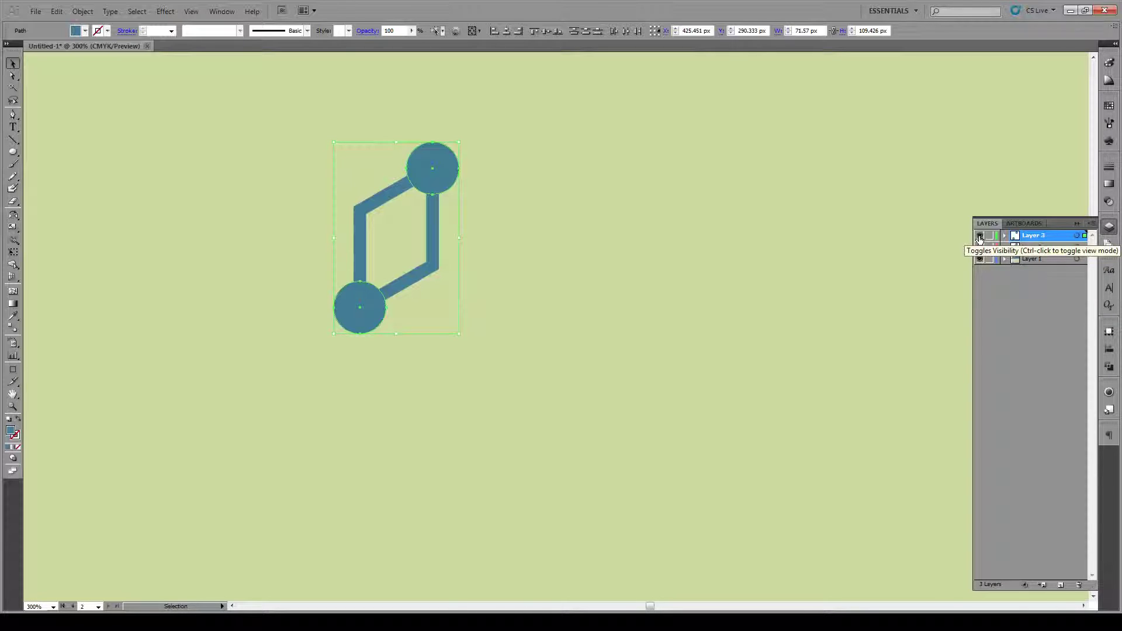
pyautogui.click(980, 237)
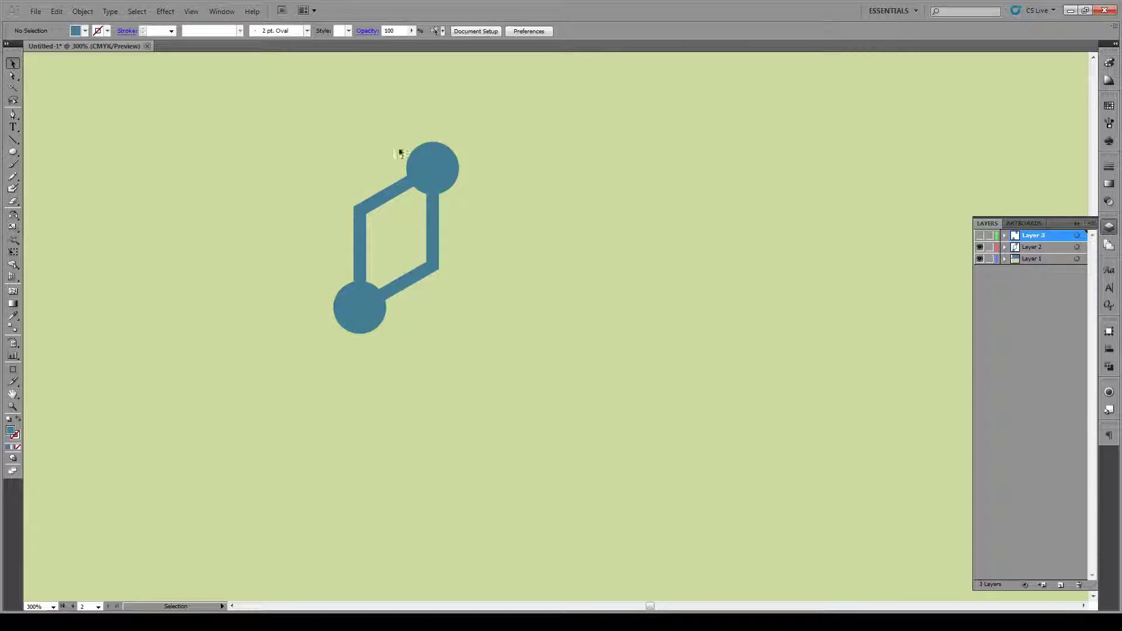
# - Subtract the circles from the parallelogram outline with Pathfinder Minus Front
pyautogui.moveTo(495, 128); pyautogui.dragTo(309, 343)
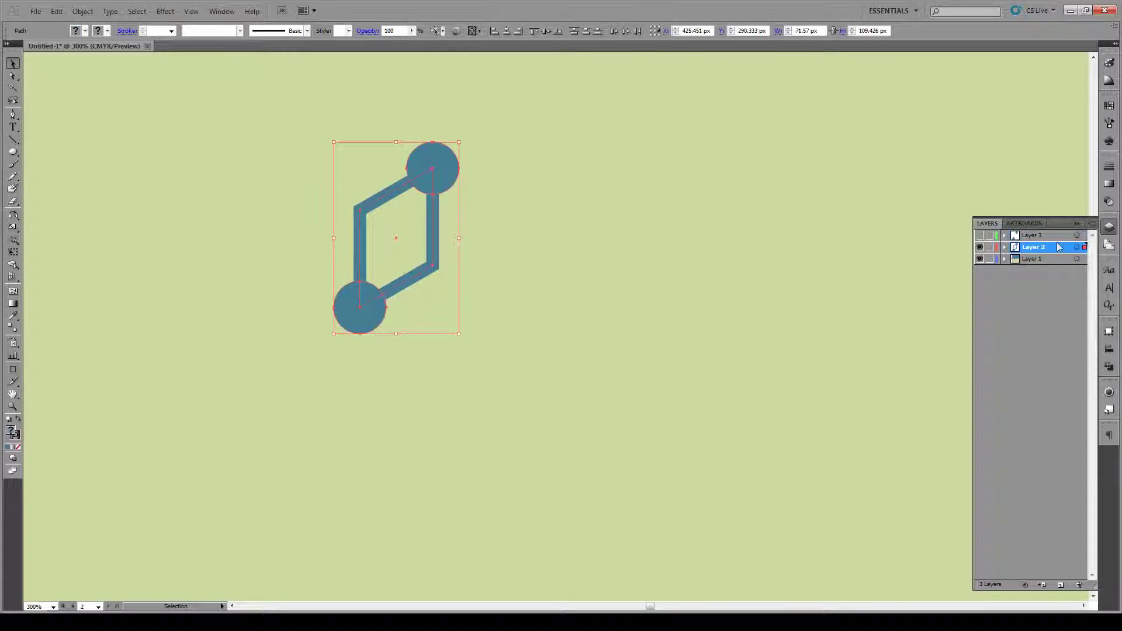
pyautogui.click(1076, 223)
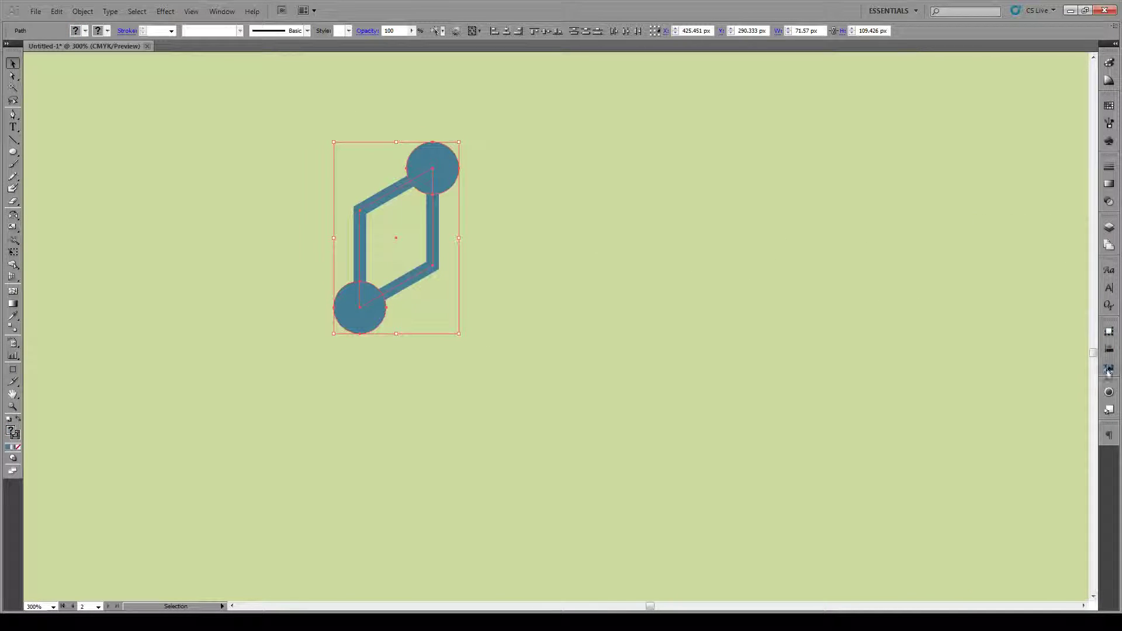
pyautogui.click(1108, 368)
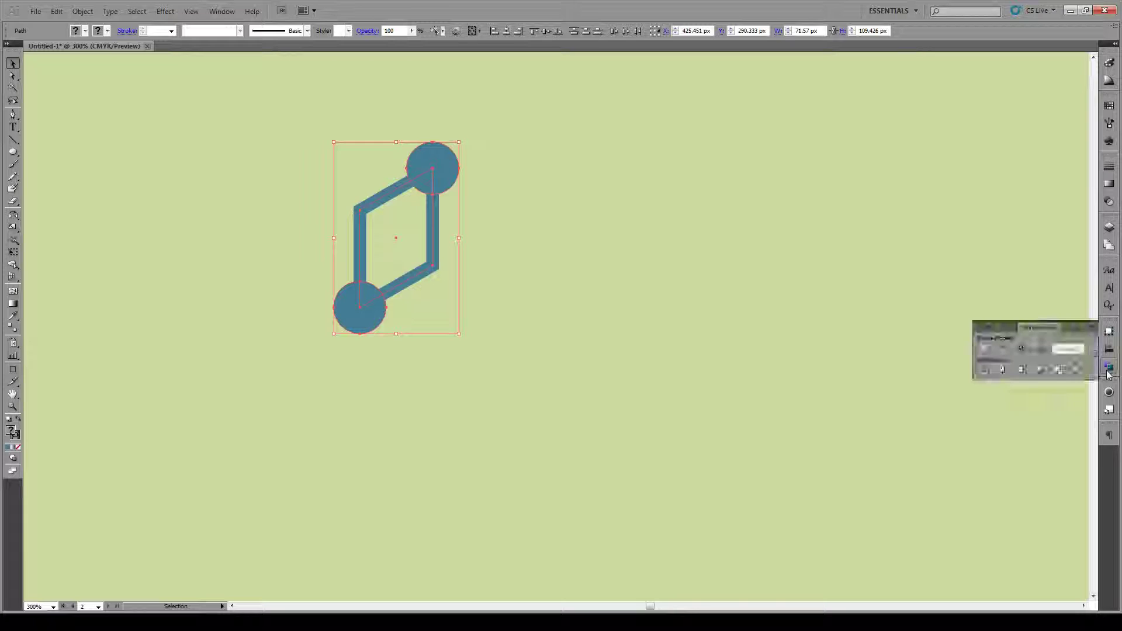
pyautogui.click(1001, 349)
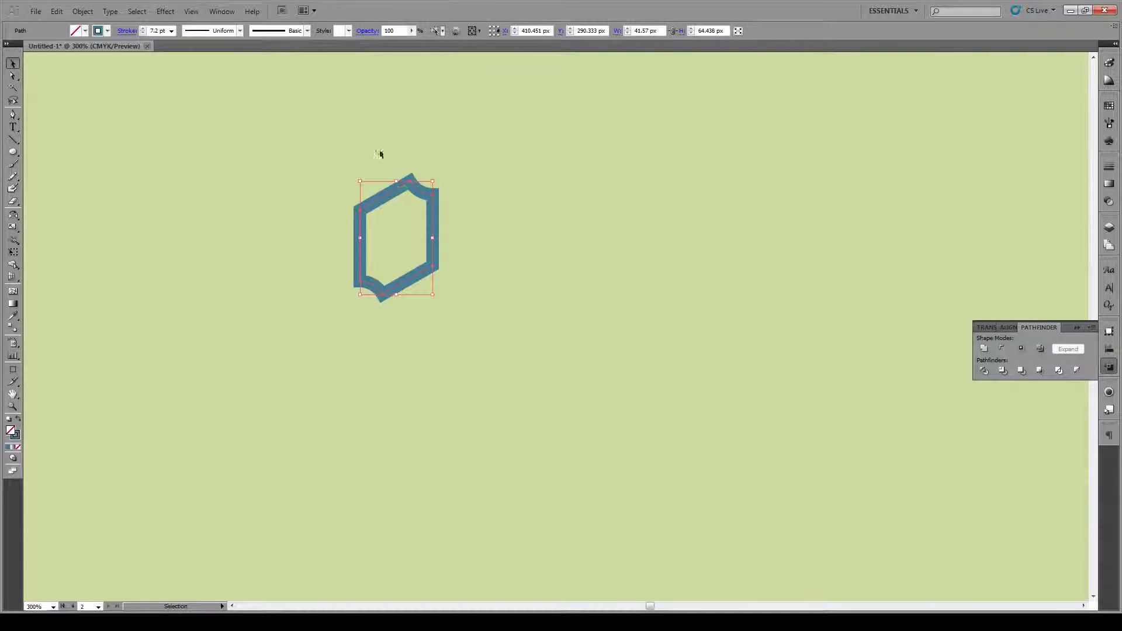
# - Delete the top-right and bottom-left corner anchors to split the outline into open strokes
pyautogui.click(13, 76)
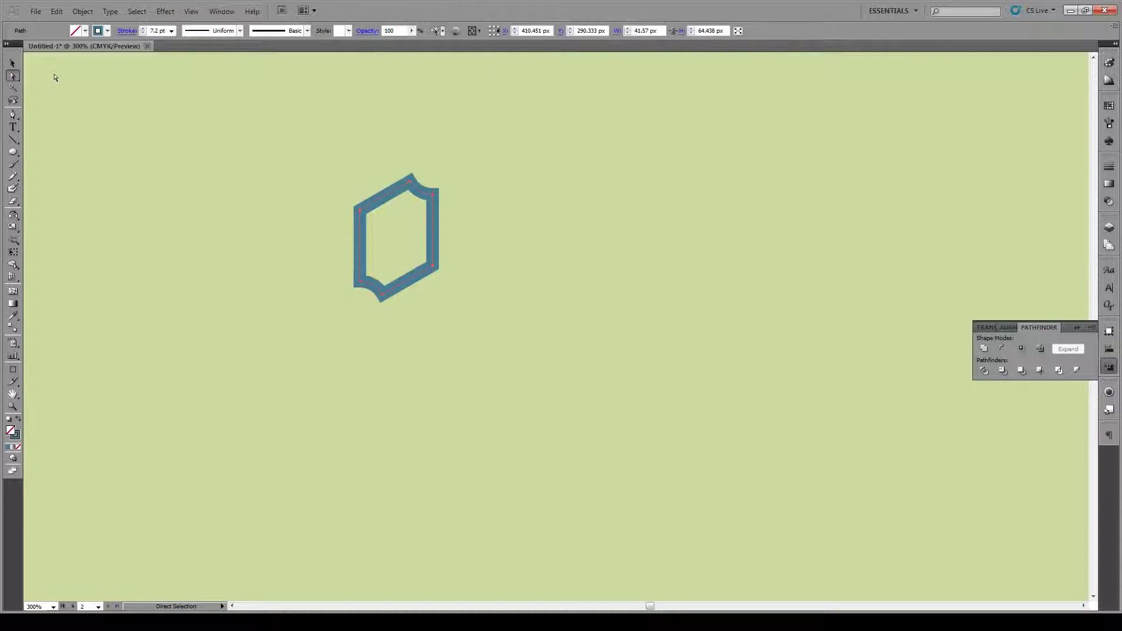
pyautogui.click(188, 108)
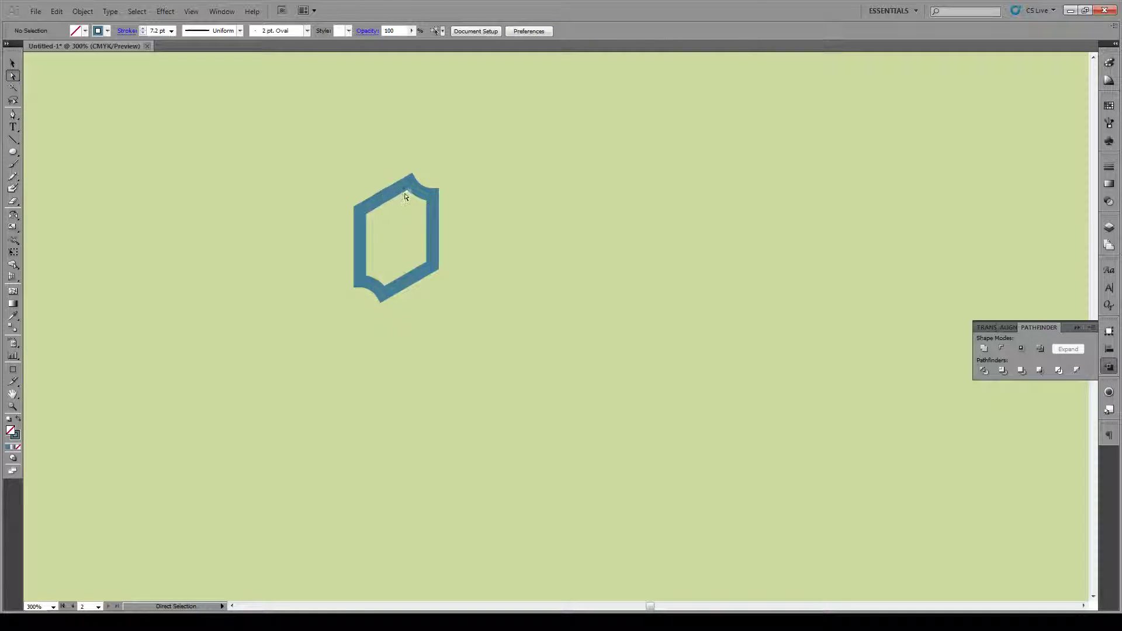
pyautogui.click(420, 194)
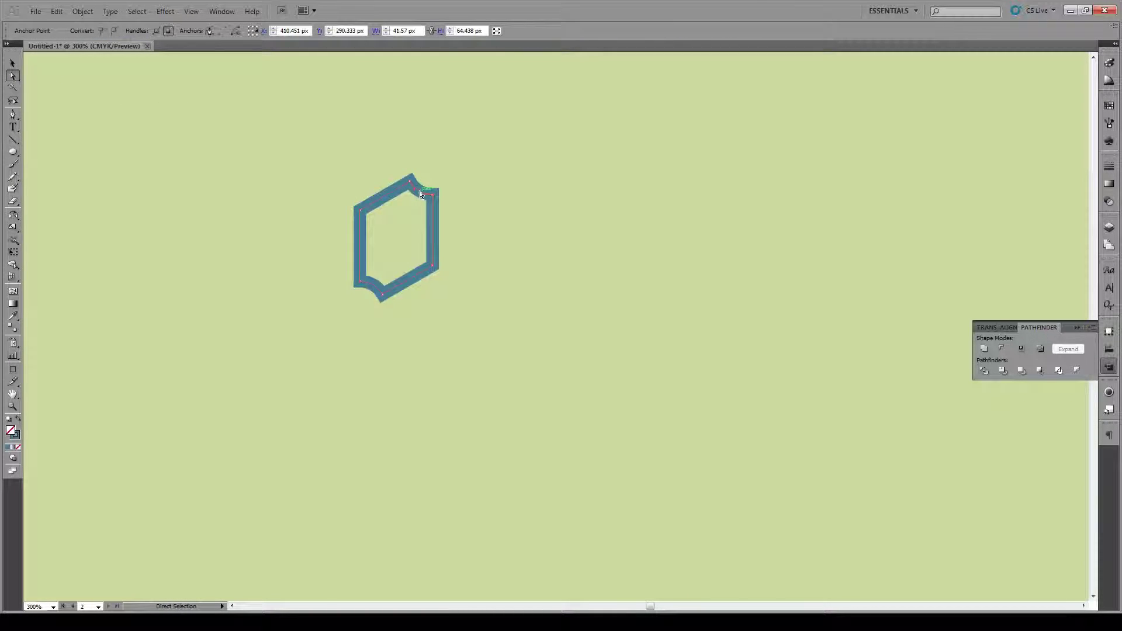
pyautogui.press('Delete')
pyautogui.click(366, 327)
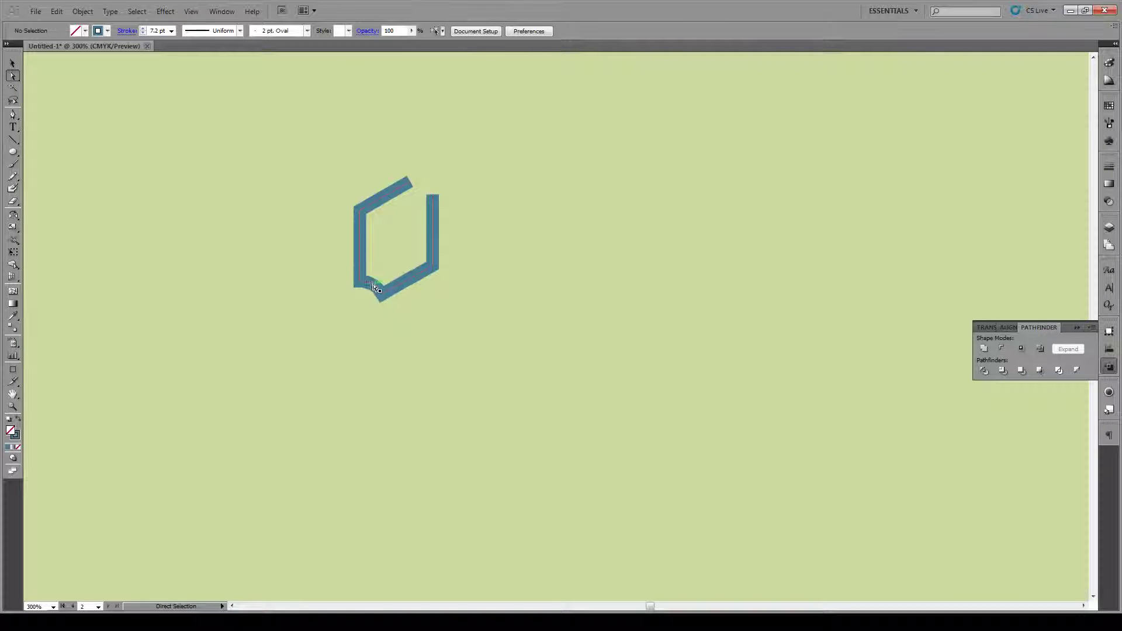
pyautogui.click(374, 288)
pyautogui.press('Delete')
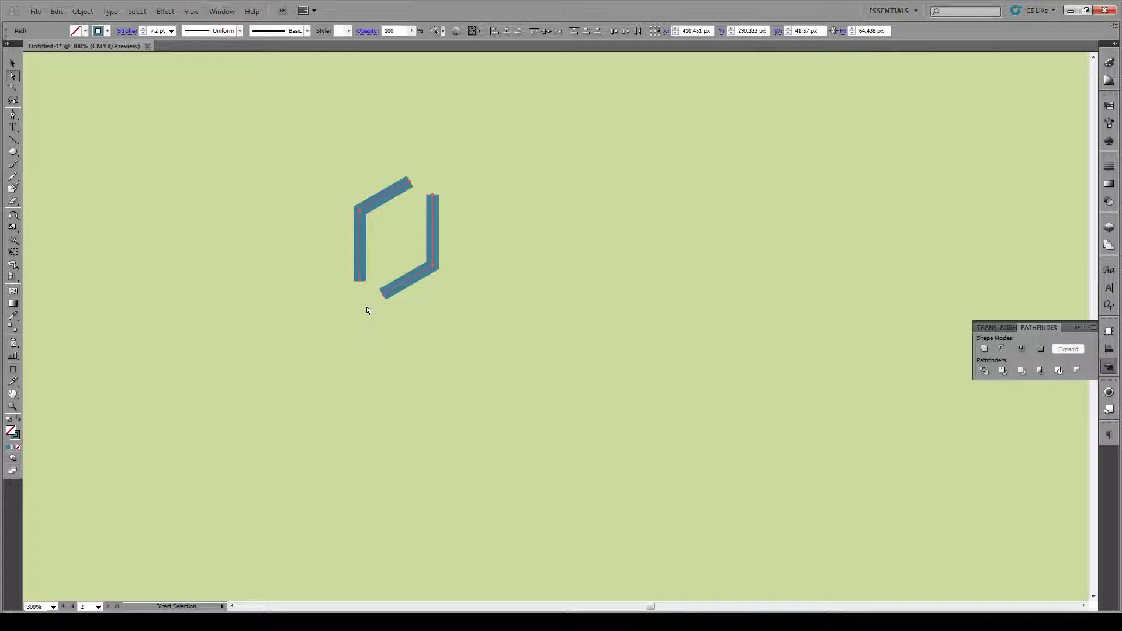
# - Show the circles layer again and select the half shape with its circle
pyautogui.click(12, 64)
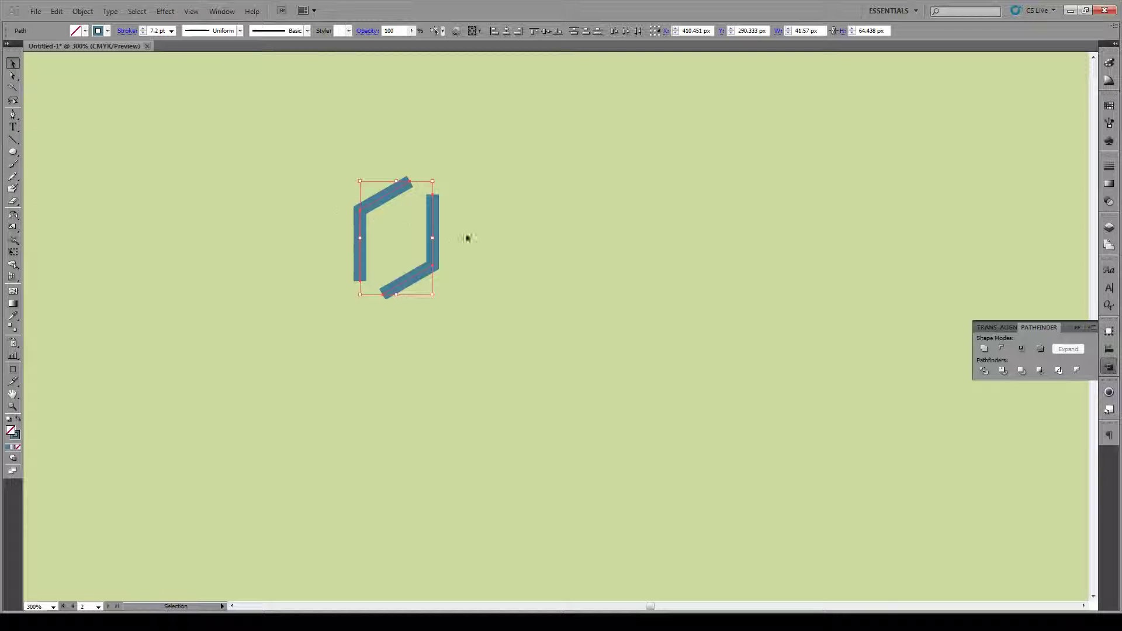
pyautogui.click(1109, 229)
pyautogui.click(979, 235)
pyautogui.click(420, 224)
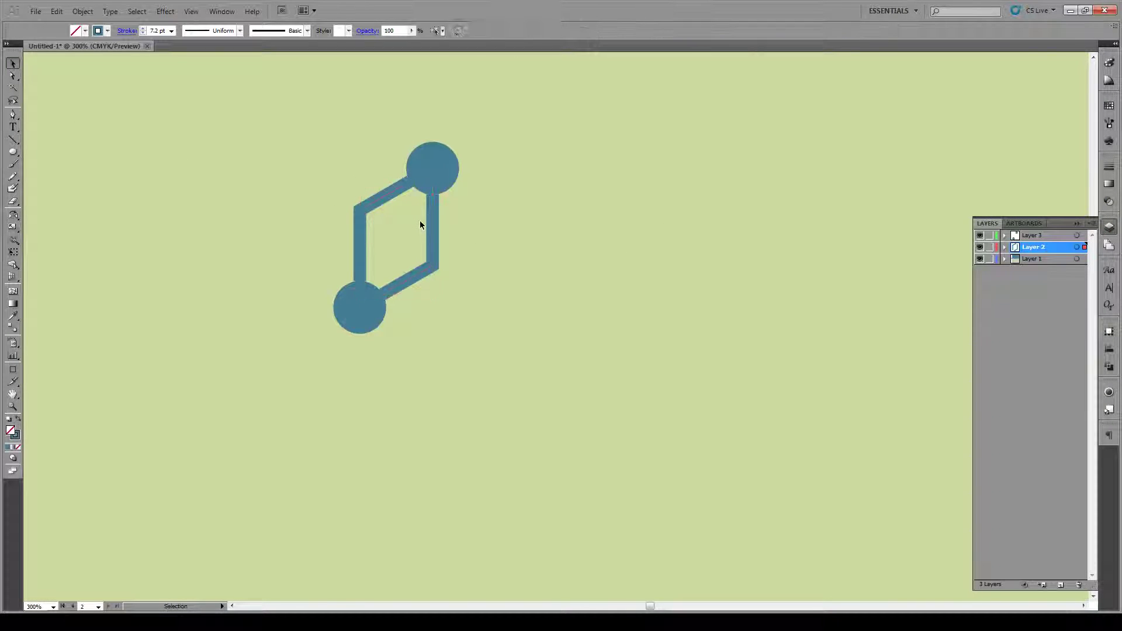
pyautogui.moveTo(472, 228); pyautogui.dragTo(314, 316)
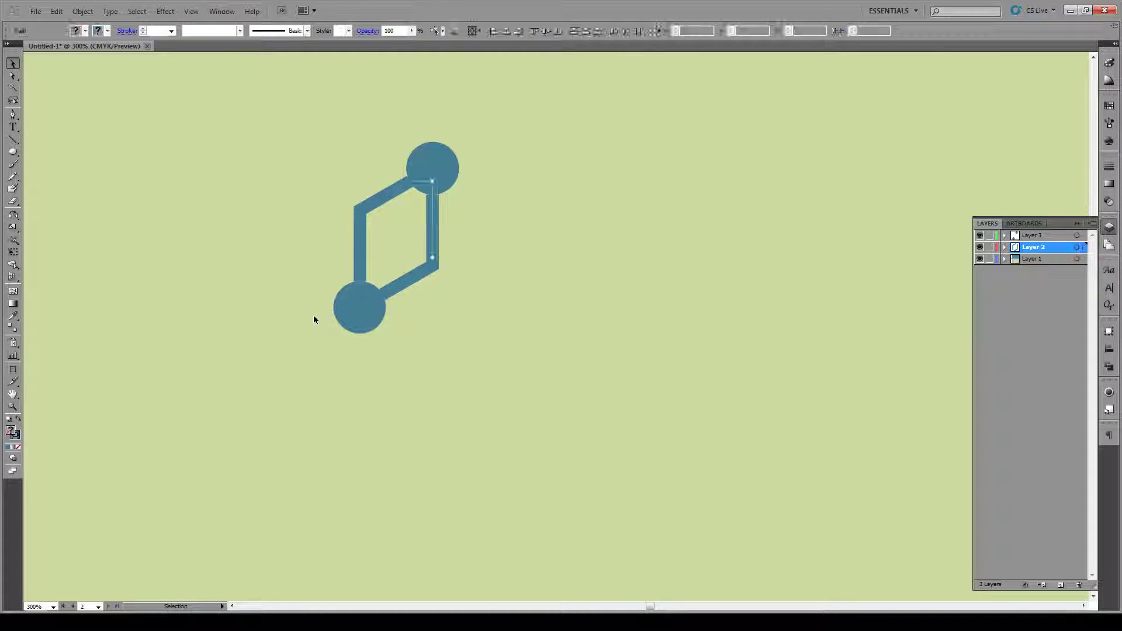
pyautogui.press('a')
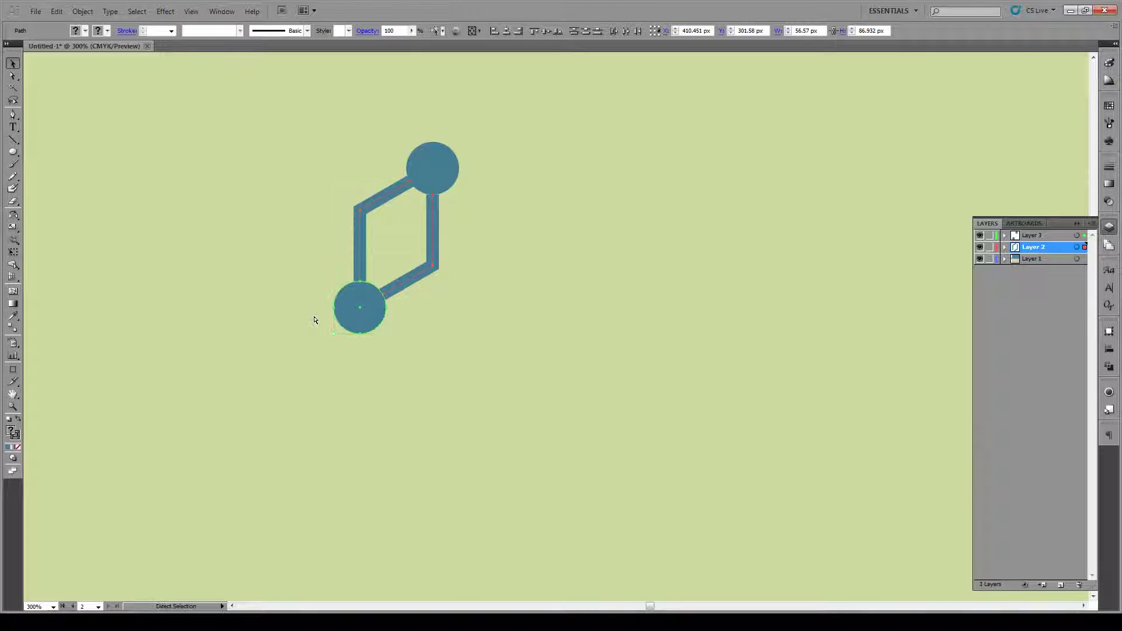
pyautogui.press('v')
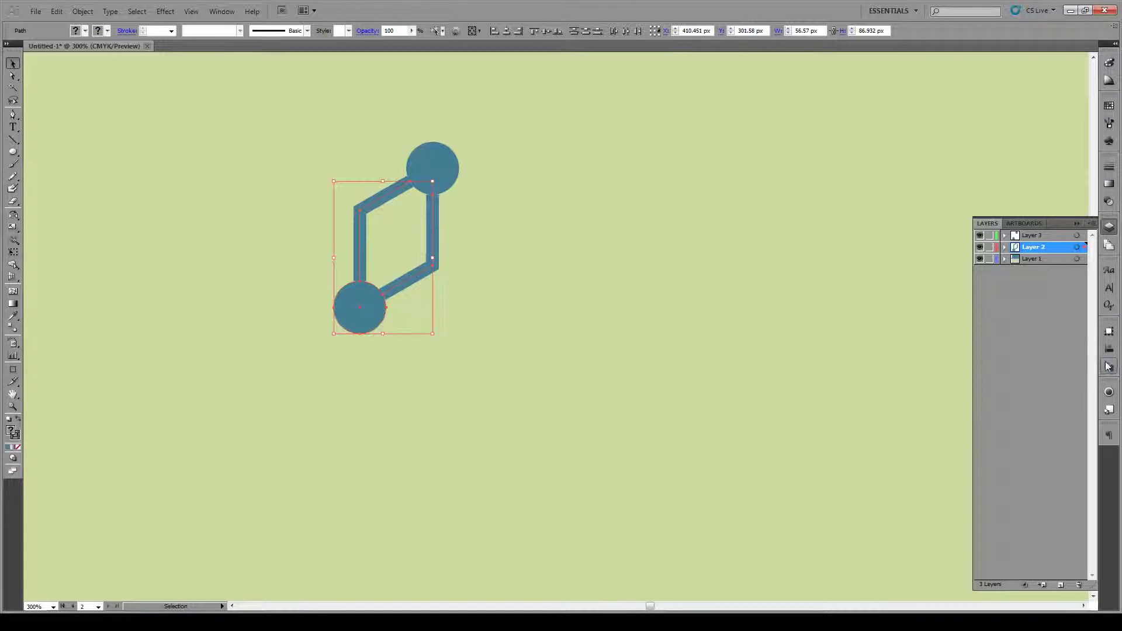
# - Mirror a copy horizontally via the Transform panel menu, forming a three-circle cube outline
pyautogui.click(1109, 332)
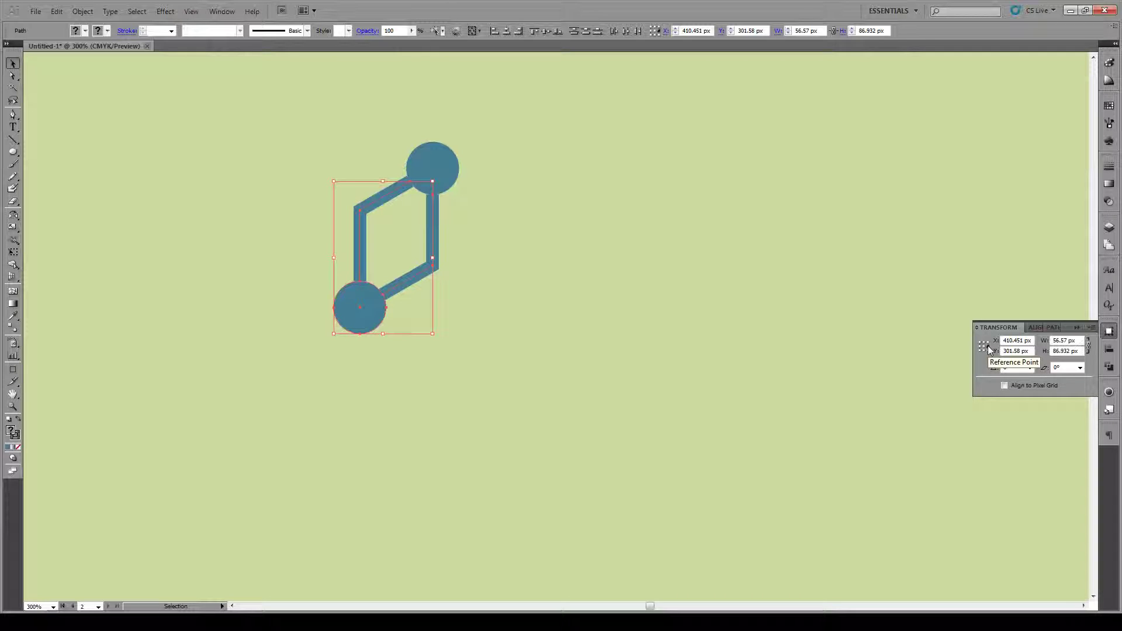
pyautogui.click(1090, 328)
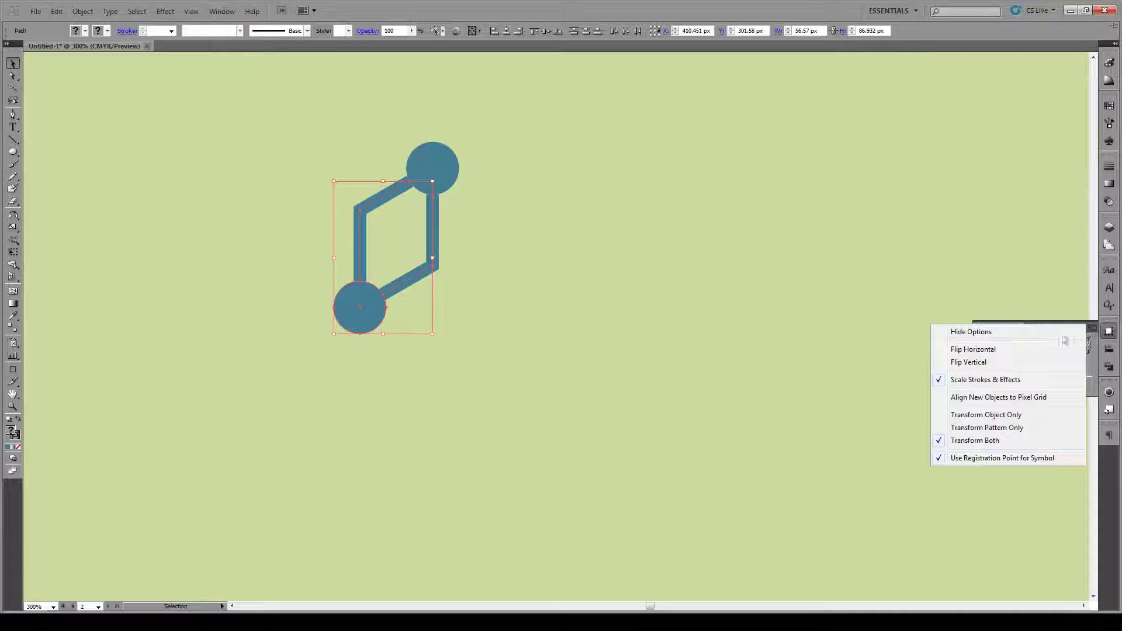
pyautogui.click(1030, 351)
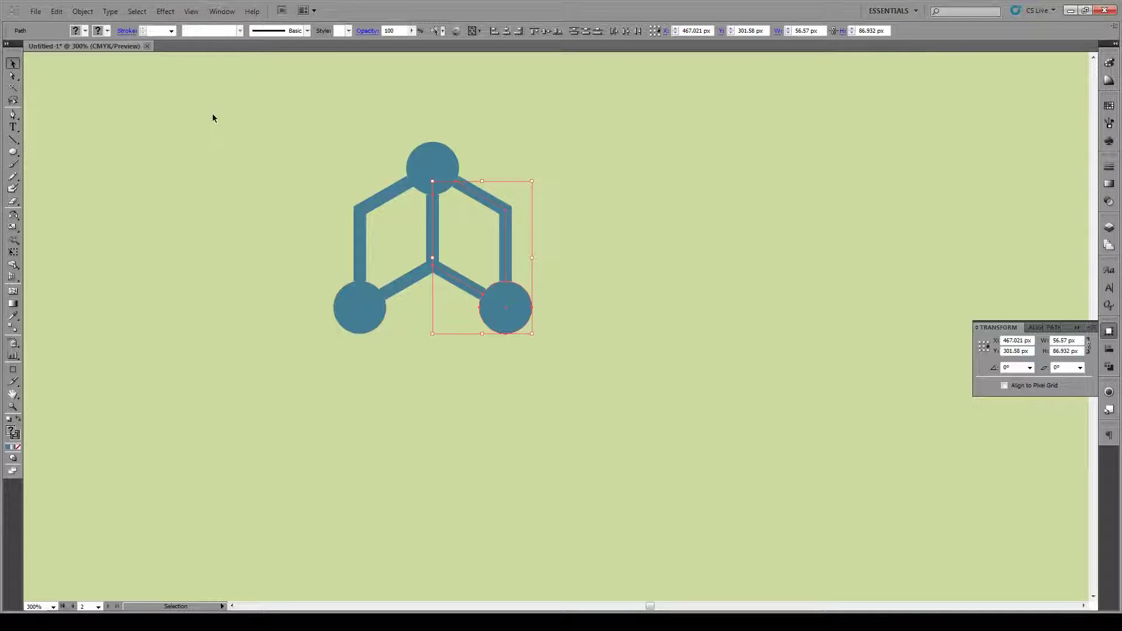
pyautogui.click(643, 270)
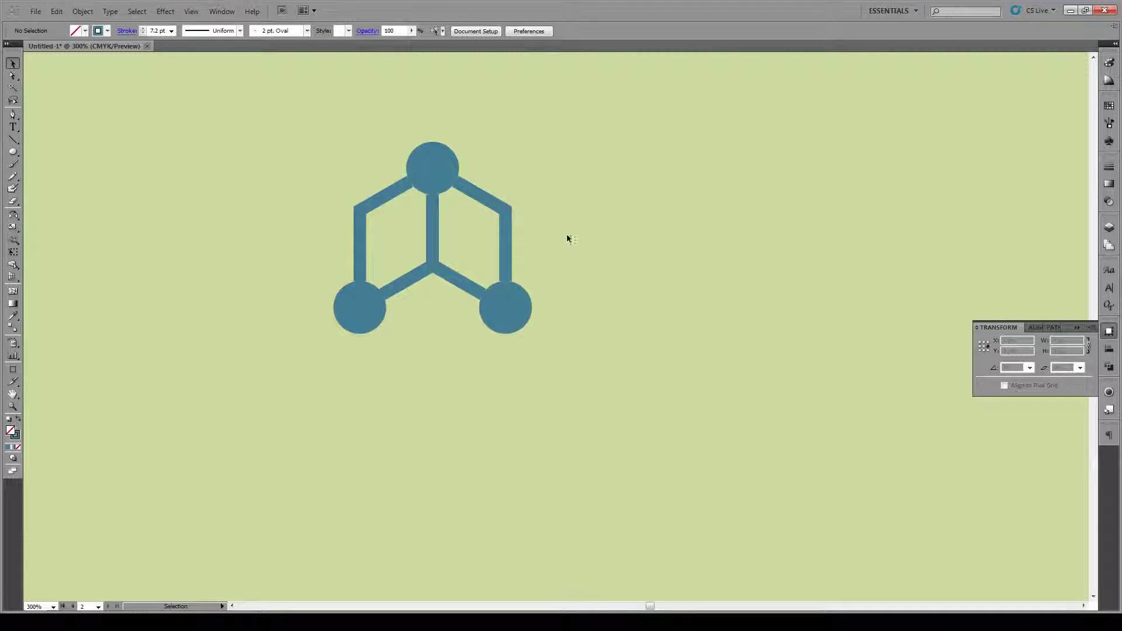
pyautogui.moveTo(588, 219)
pyautogui.mouseDown()
pyautogui.moveTo(438, 299)
pyautogui.moveTo(302, 325)
pyautogui.moveTo(291, 339)
pyautogui.moveTo(587, 319)
pyautogui.mouseUp()
pyautogui.moveTo(698, 146); pyautogui.dragTo(270, 361)
# - Move the cube down and reflect a copy across a horizontal axis through the top circle
pyautogui.moveTo(455, 186); pyautogui.dragTo(455, 271)
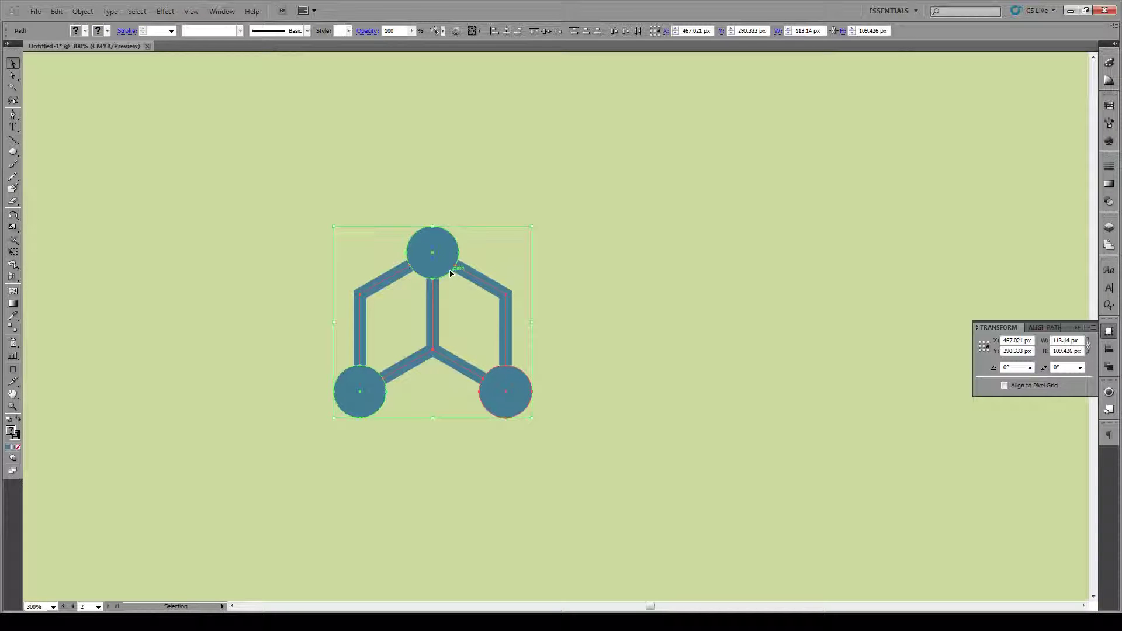
pyautogui.click(660, 219)
pyautogui.moveTo(660, 219); pyautogui.dragTo(264, 455)
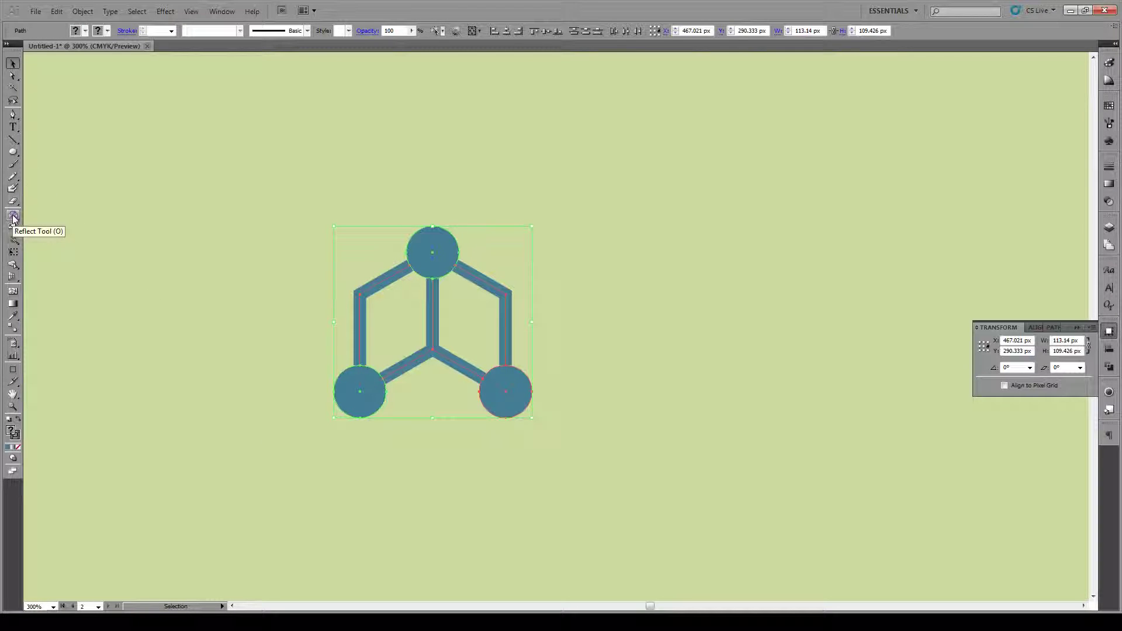
pyautogui.moveTo(13, 218); pyautogui.dragTo(42, 234)
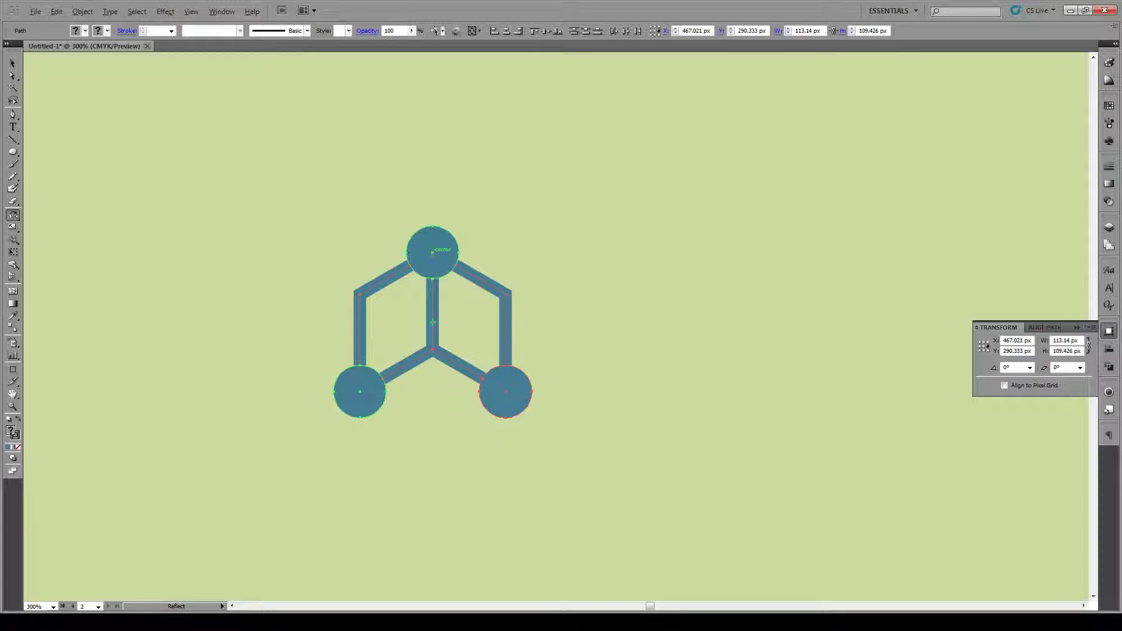
pyautogui.keyDown('alt'); pyautogui.click(432, 251); pyautogui.keyUp('alt')
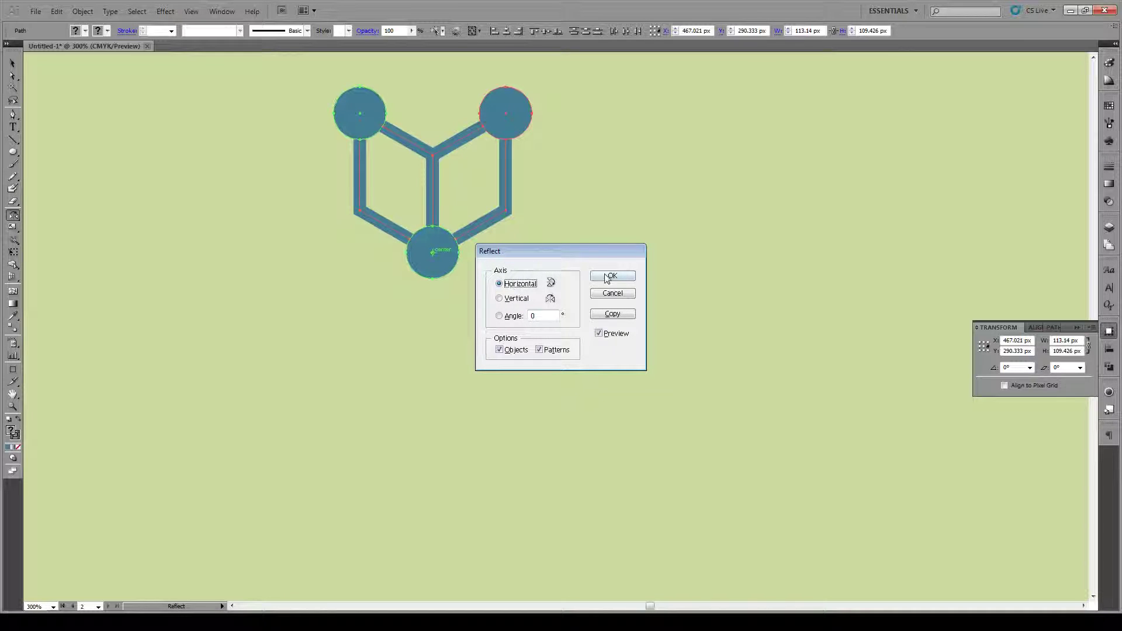
pyautogui.click(612, 314)
pyautogui.press('v')
pyautogui.hotkey('ctrl', 'shift', 'a')
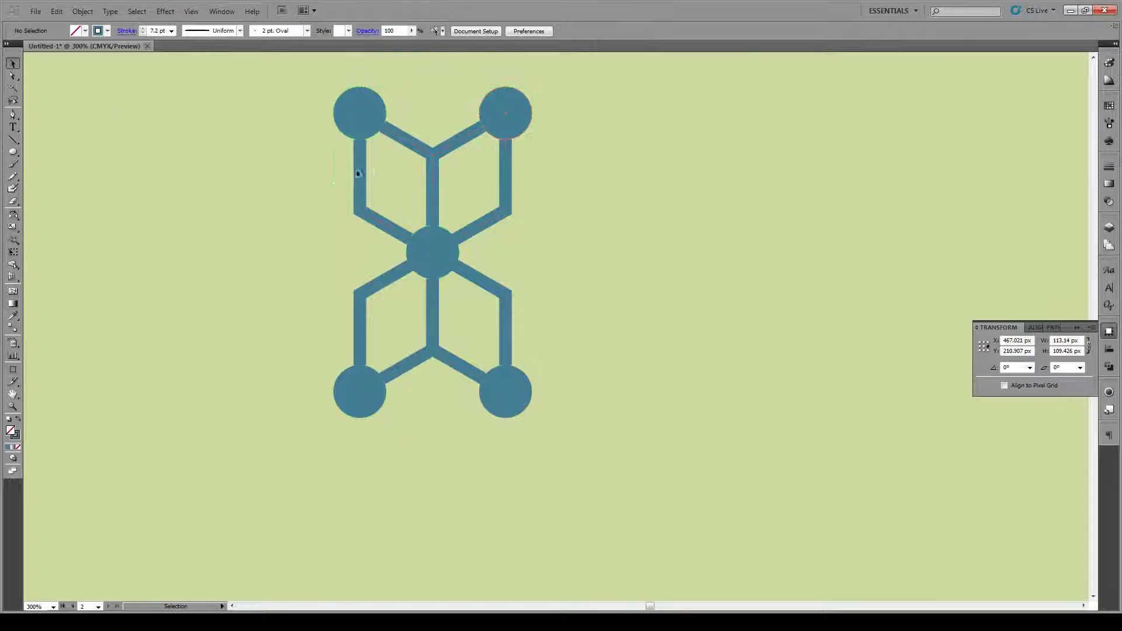
pyautogui.click(370, 117)
pyautogui.press('Delete')
pyautogui.click(513, 122)
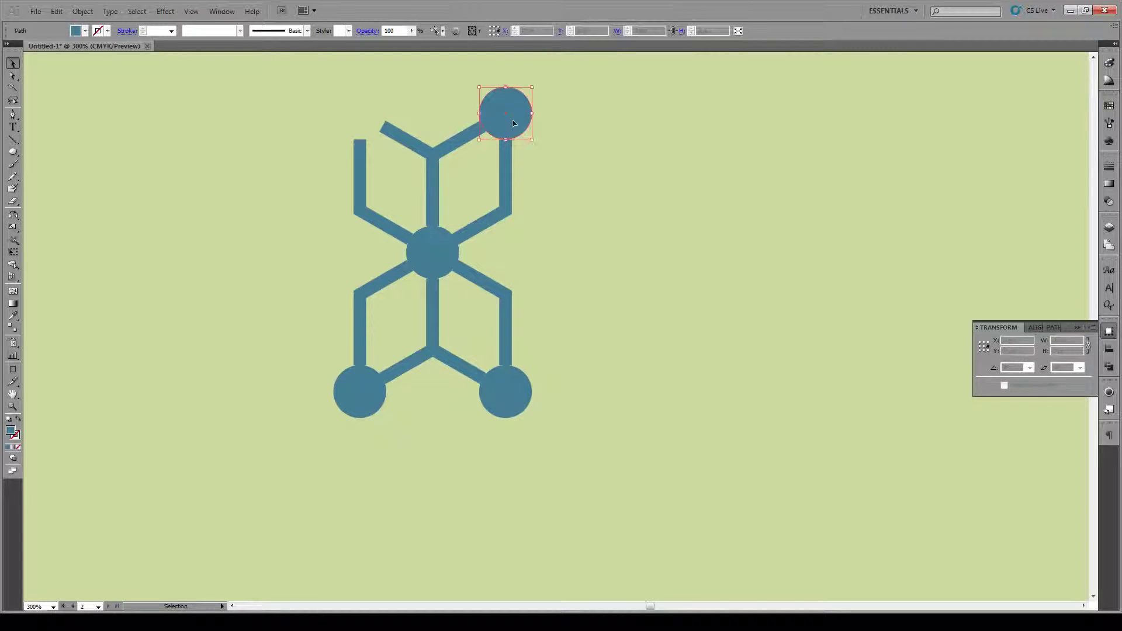
pyautogui.press('Delete')
pyautogui.click(507, 379)
pyautogui.press('Delete')
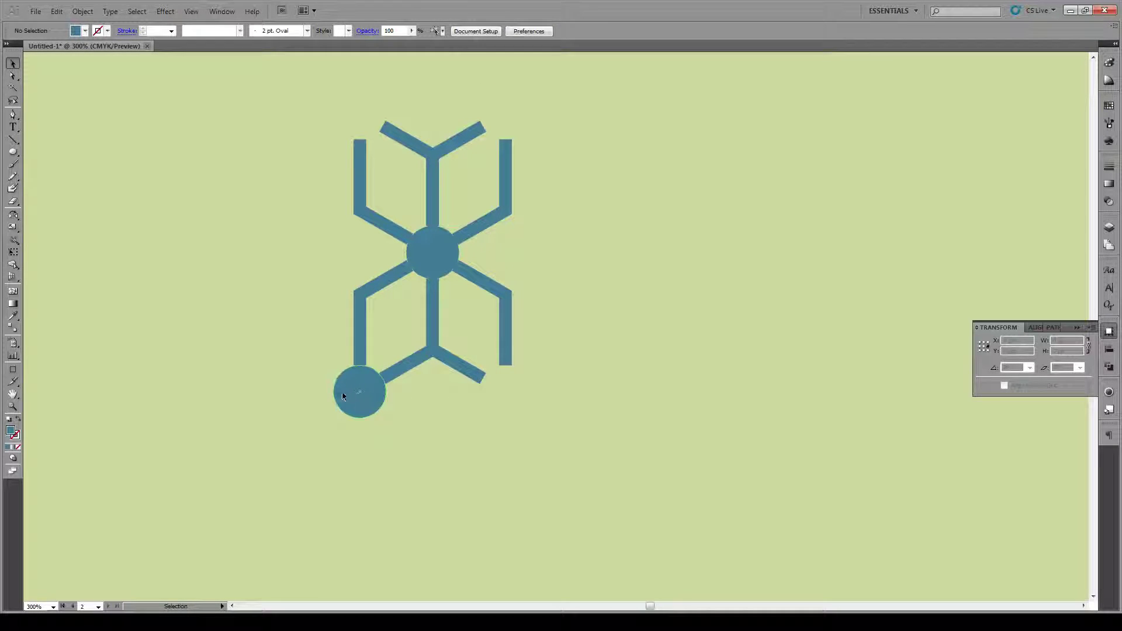
pyautogui.click(343, 397)
pyautogui.press('Delete')
pyautogui.click(446, 259)
pyautogui.press('Delete')
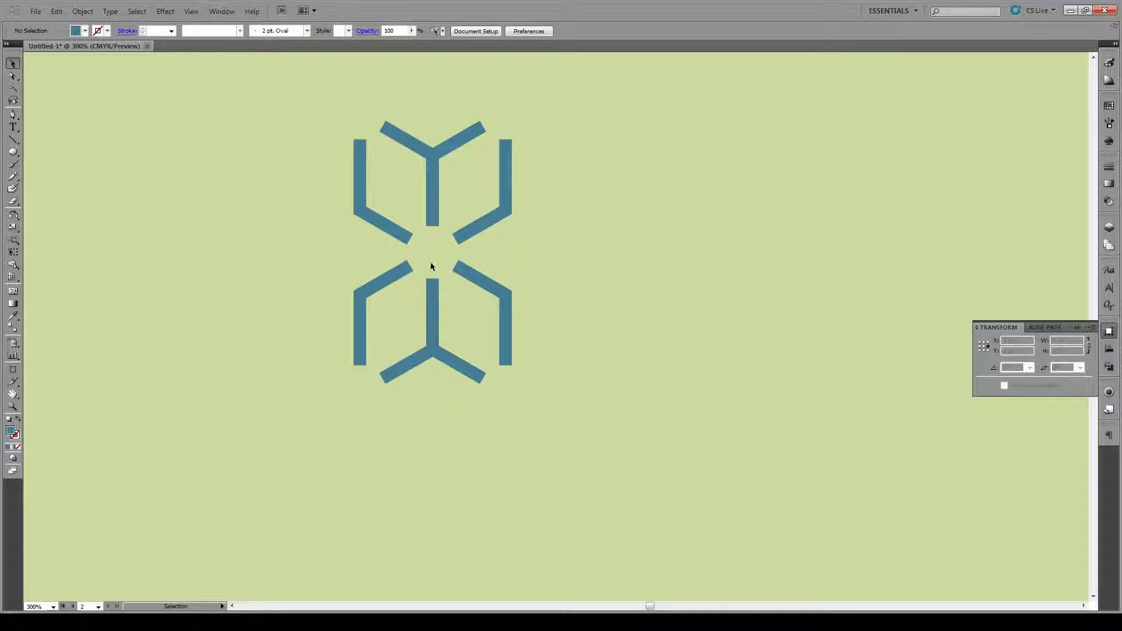
pyautogui.press('a')
pyautogui.hotkey('ctrl', 'shift', 'z')
pyautogui.hotkey('ctrl', 'shift', 'z')
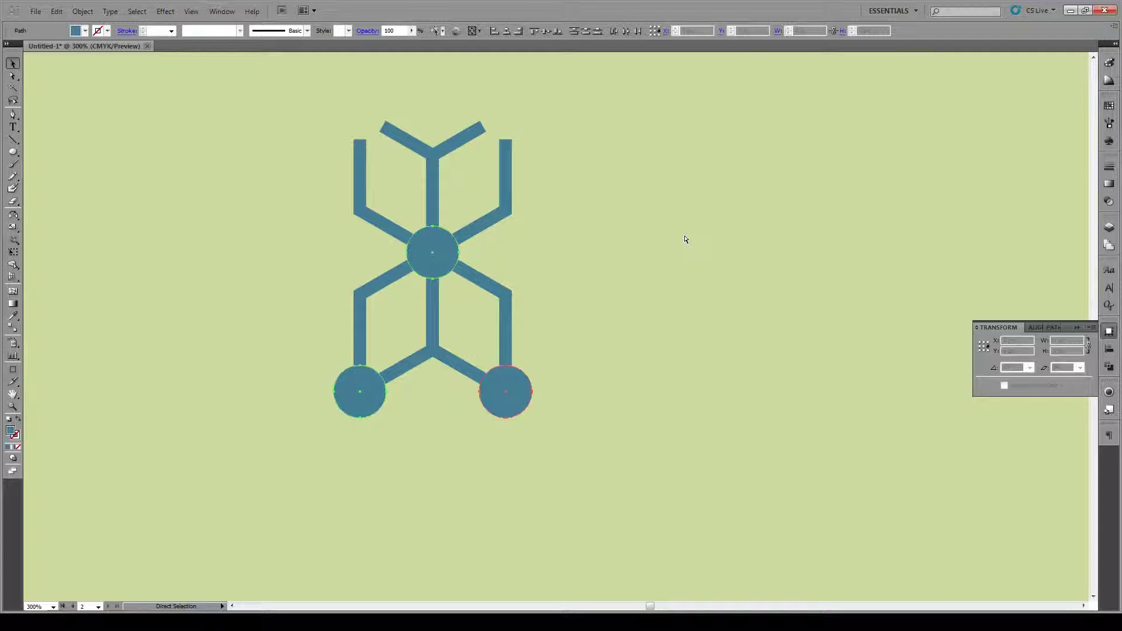
pyautogui.hotkey('ctrl', 'shift', 'z')
pyautogui.hotkey('ctrl', 'shift', 'z')
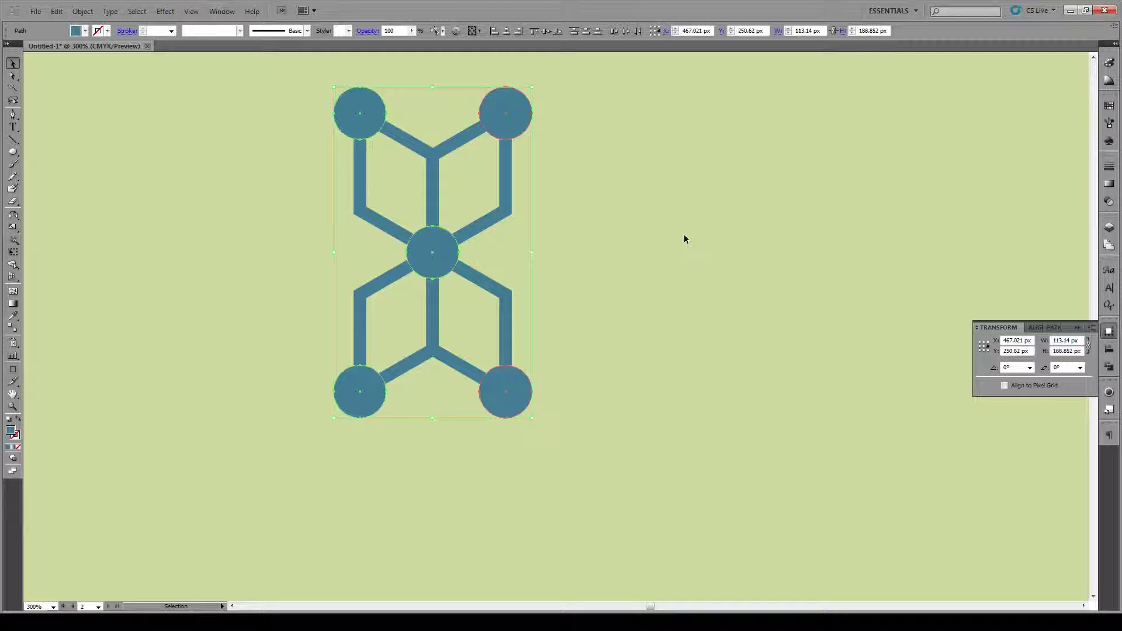
pyautogui.click(679, 234)
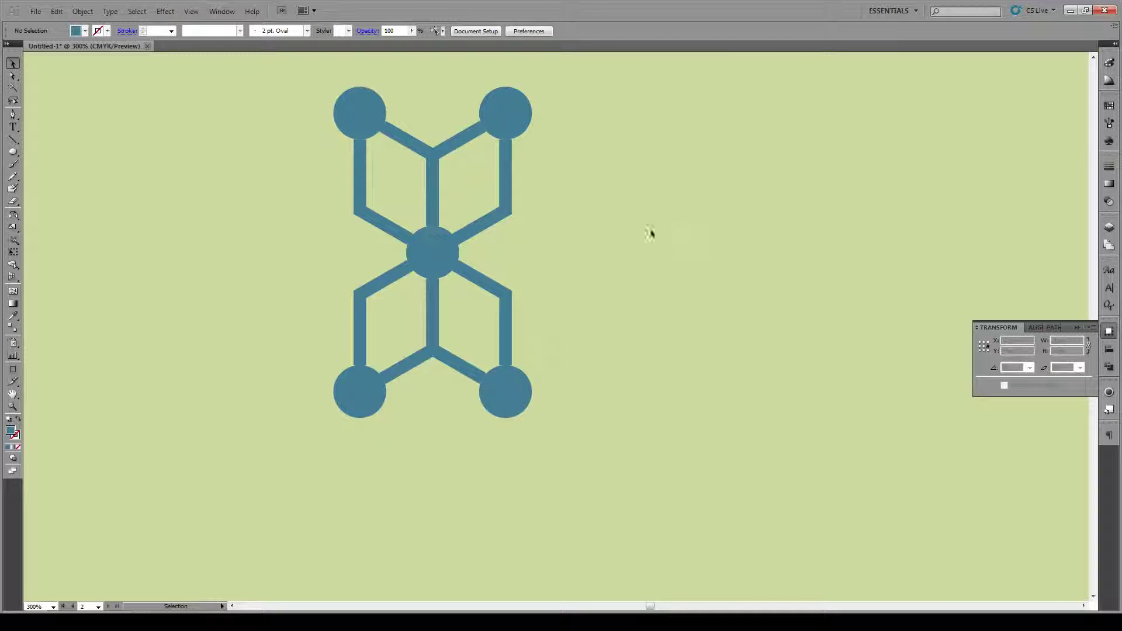
# - Draw an 83.14 × 158.852 px no-fill rectangle spanning the circle centres and move it onto Layer 2
pyautogui.click(495, 107)
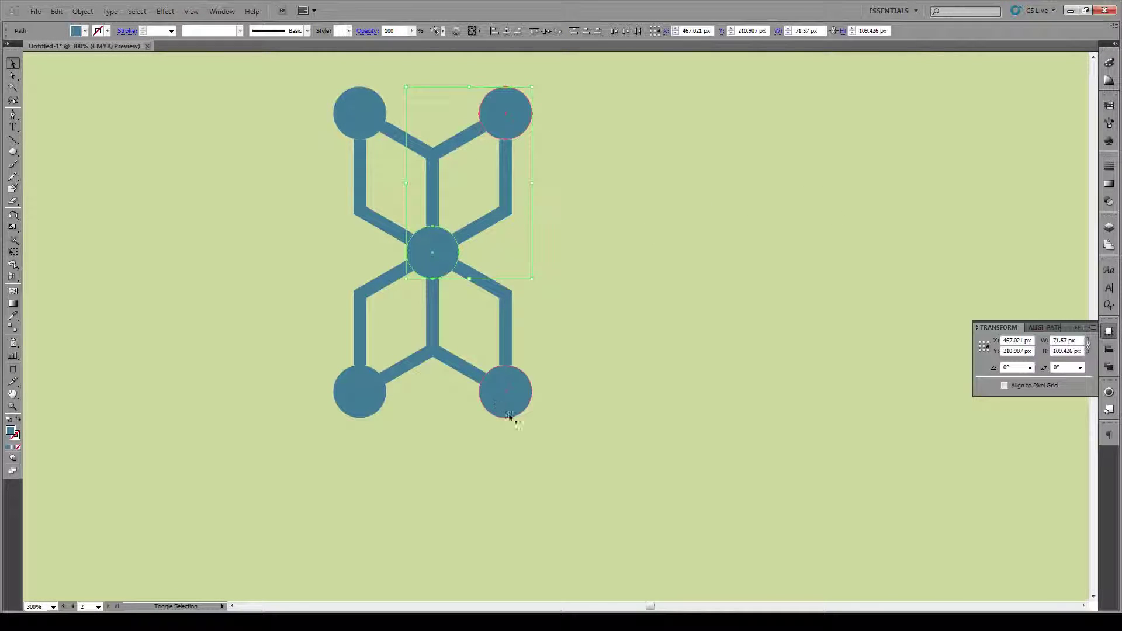
pyautogui.click(643, 343)
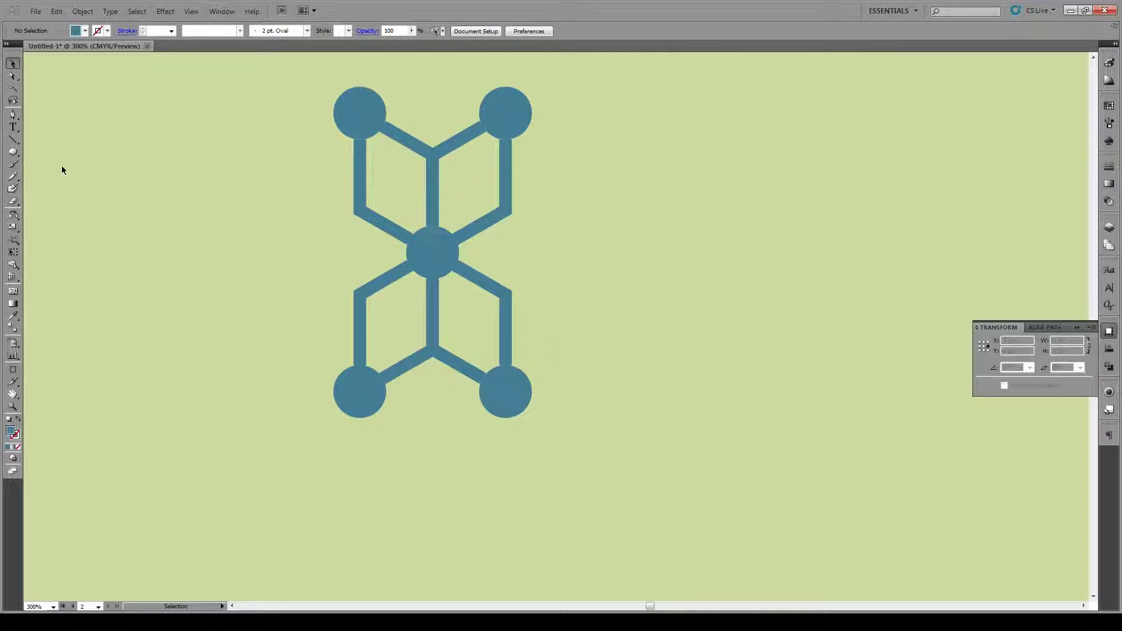
pyautogui.press('l')
pyautogui.moveTo(360, 390); pyautogui.dragTo(506, 113)
pyautogui.click(13, 63)
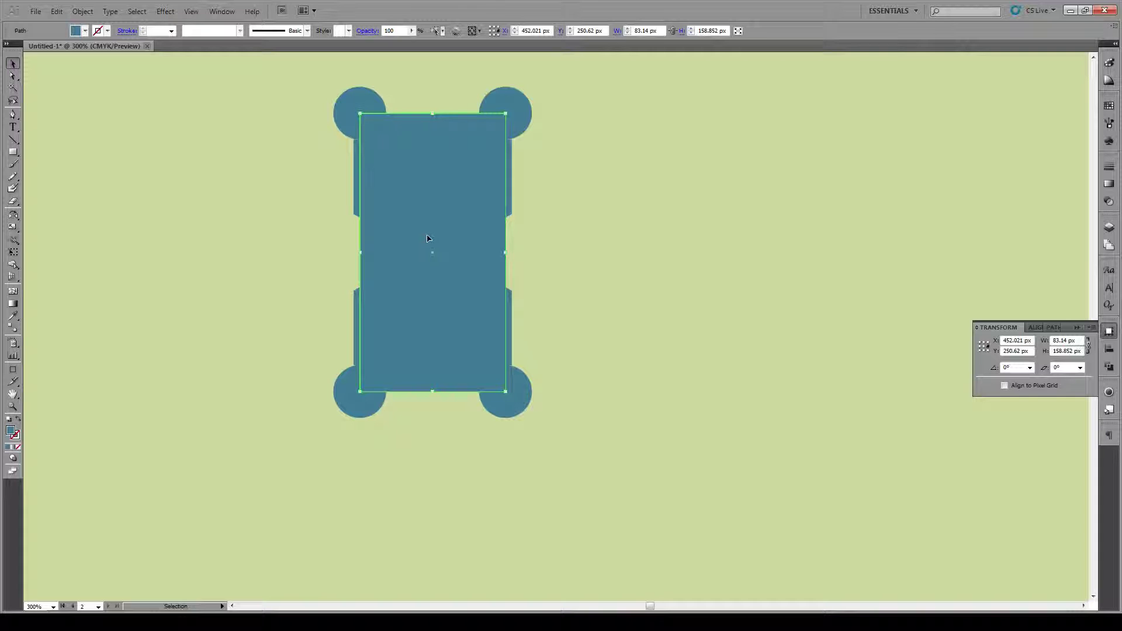
pyautogui.click(11, 429)
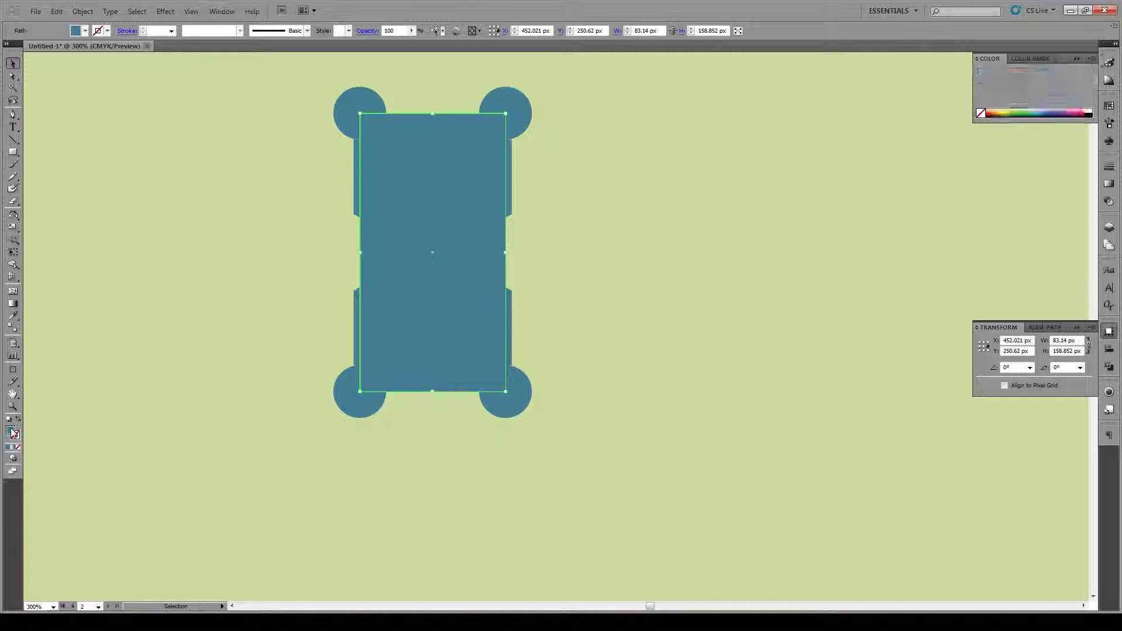
pyautogui.click(17, 447)
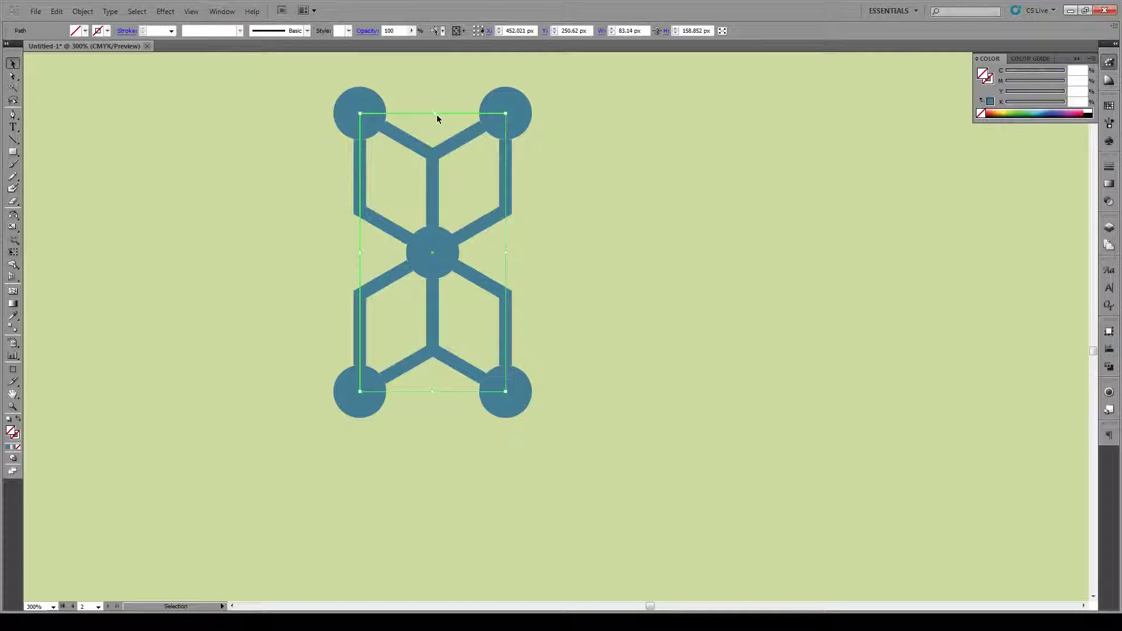
pyautogui.click(1109, 226)
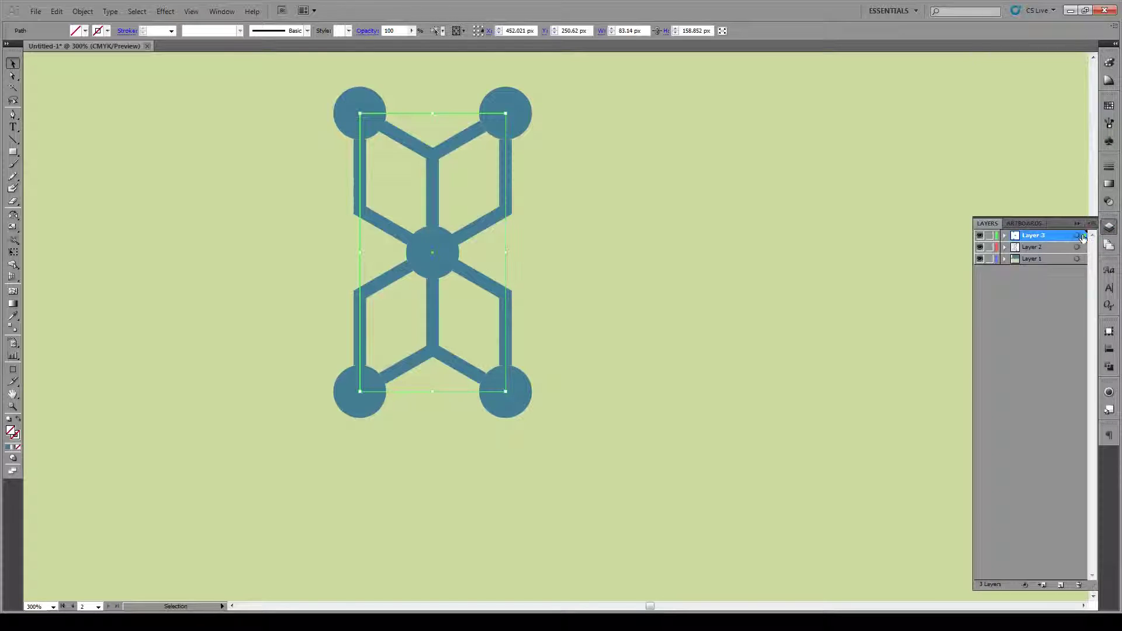
pyautogui.moveTo(1082, 237); pyautogui.dragTo(1084, 251)
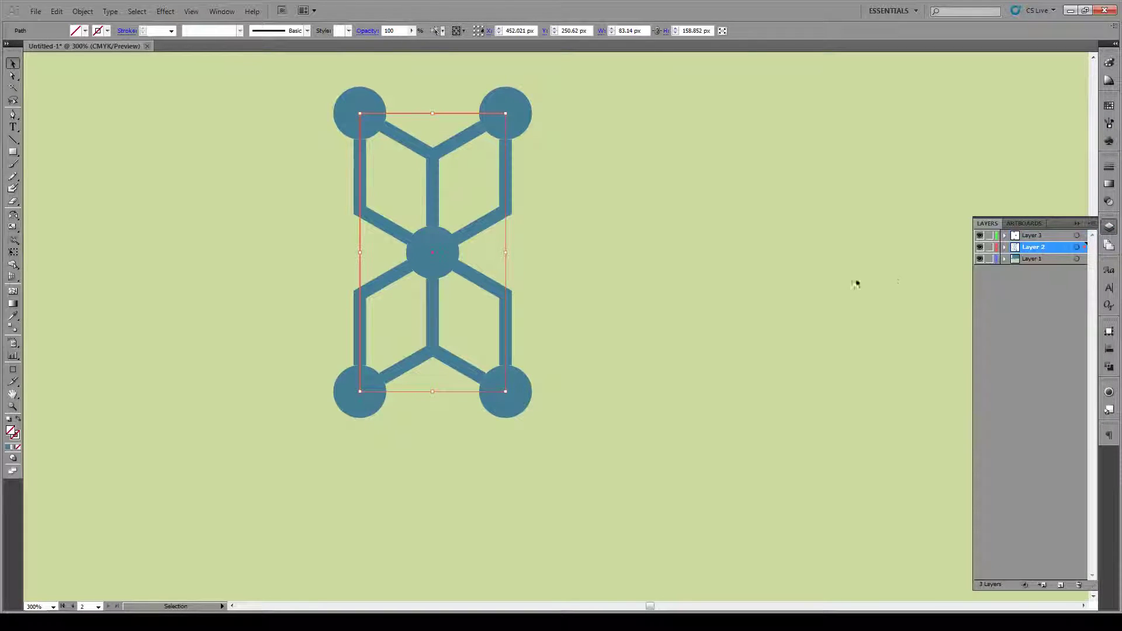
# - Delete all five circles: top-right, bottom-right, bottom-left, top-left and centre
pyautogui.click(980, 236)
pyautogui.click(553, 191)
pyautogui.click(520, 114)
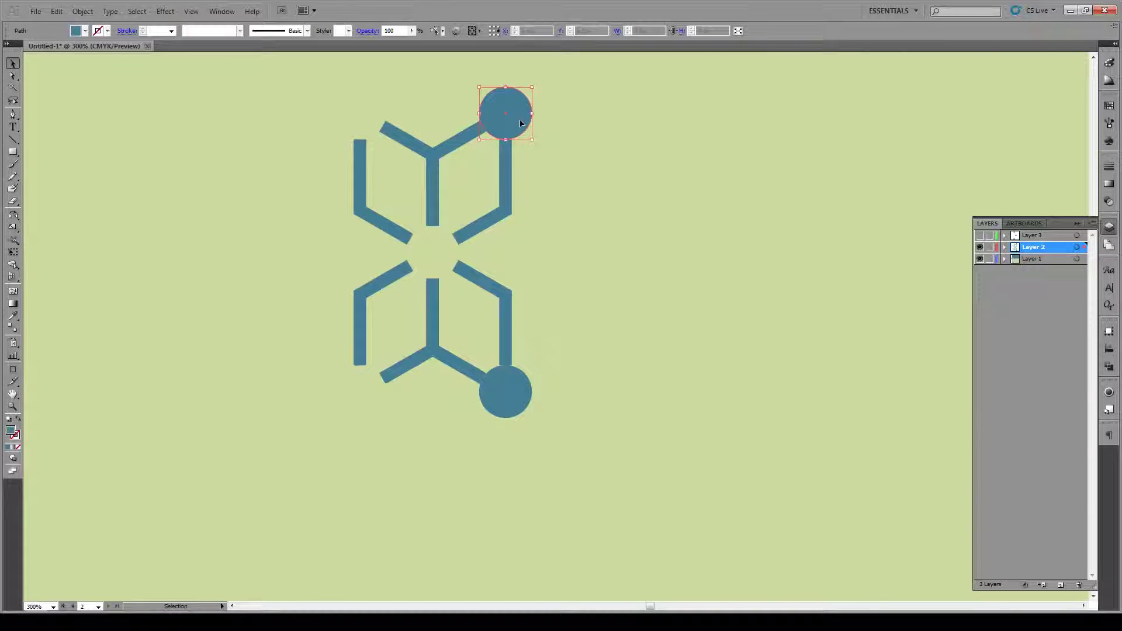
pyautogui.press('Delete')
pyautogui.click(518, 400)
pyautogui.press('Delete')
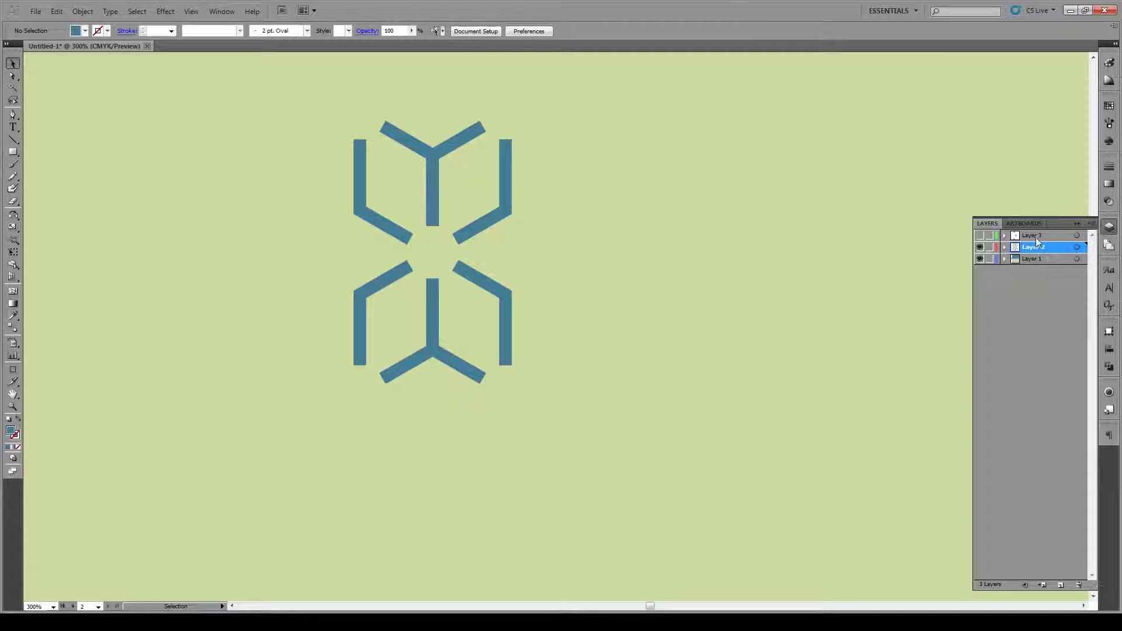
pyautogui.click(979, 235)
pyautogui.click(353, 389)
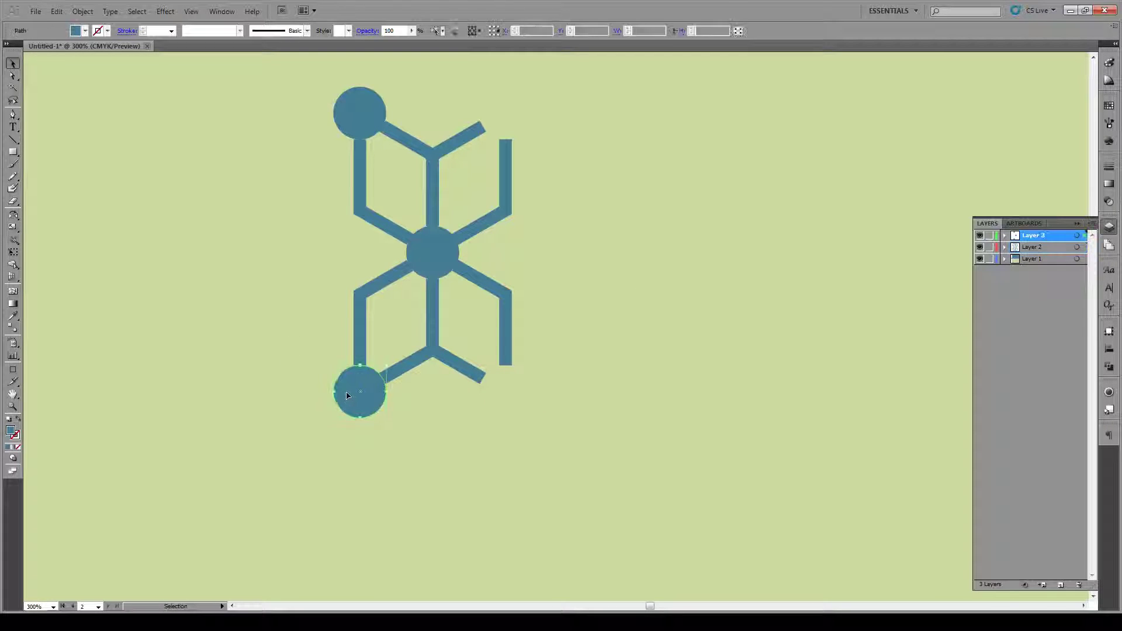
pyautogui.press('Delete')
pyautogui.click(366, 115)
pyautogui.press('Delete')
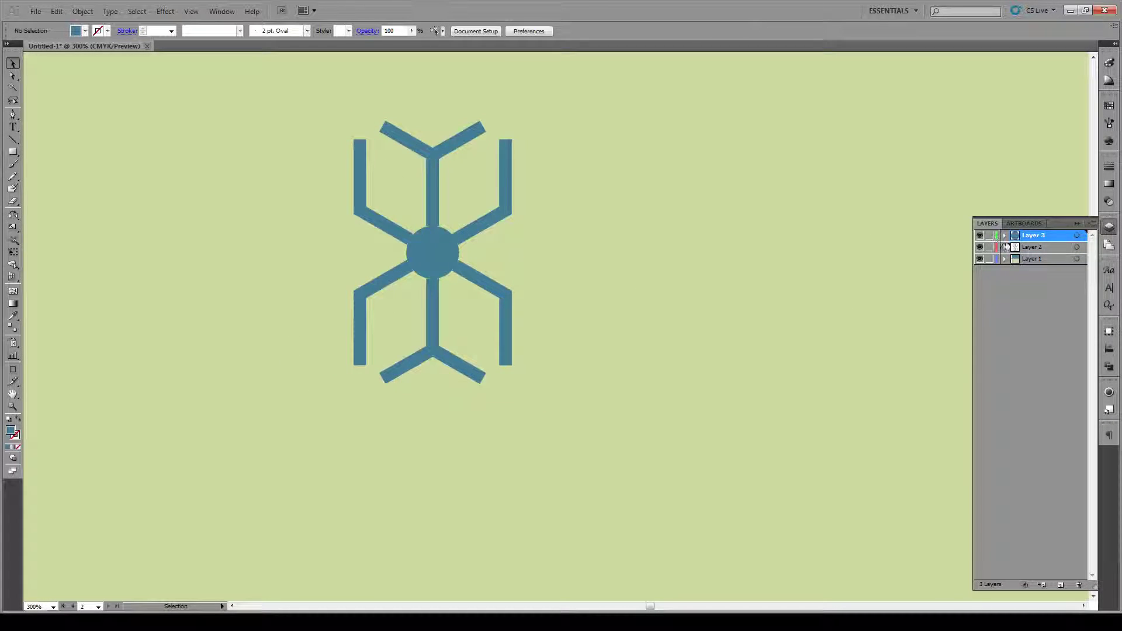
pyautogui.click(980, 235)
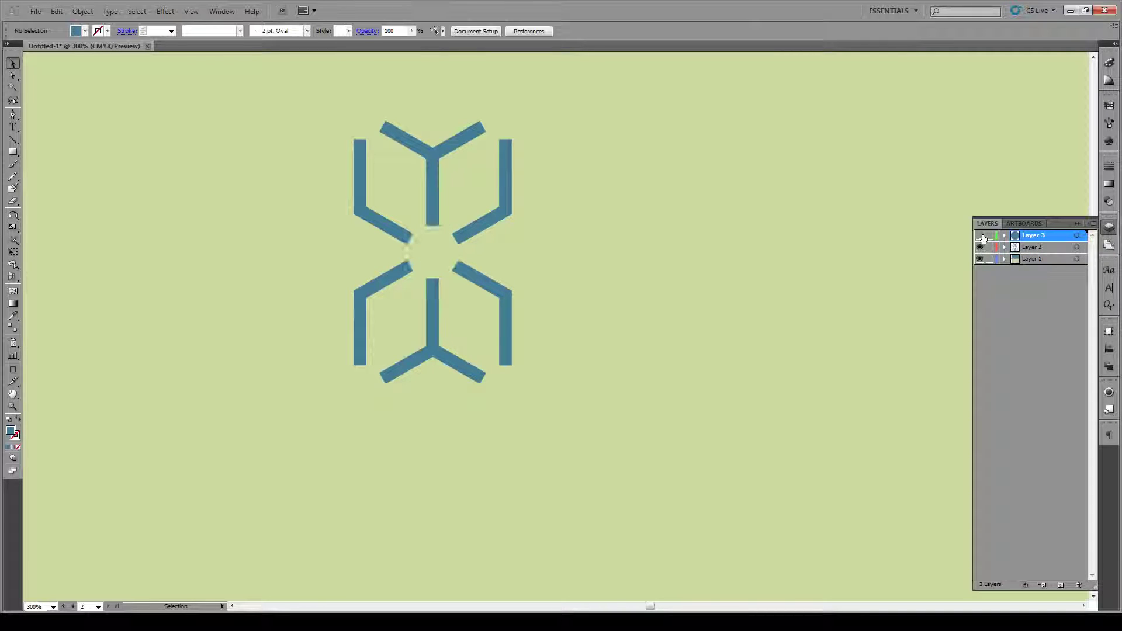
pyautogui.click(980, 235)
pyautogui.click(445, 244)
pyautogui.press('Delete')
# - Select all the tile strokes, expand Layer 2 and hide the bounding box
pyautogui.hotkey('ctrl', 'a')
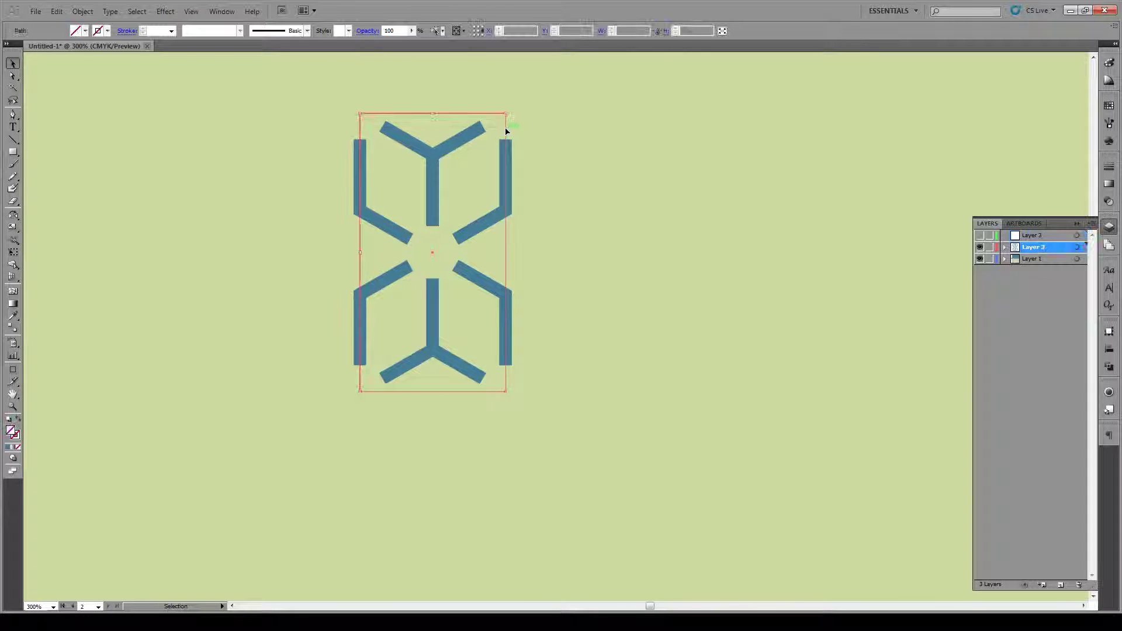
pyautogui.click(1004, 247)
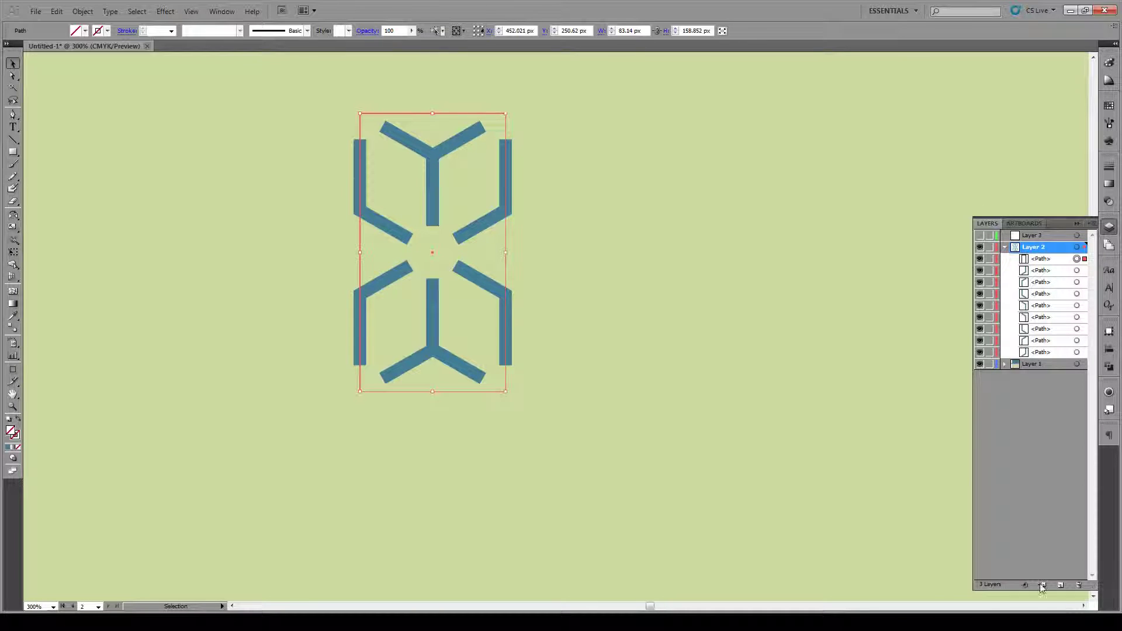
pyautogui.hotkey('ctrl', 'shift', 'b')
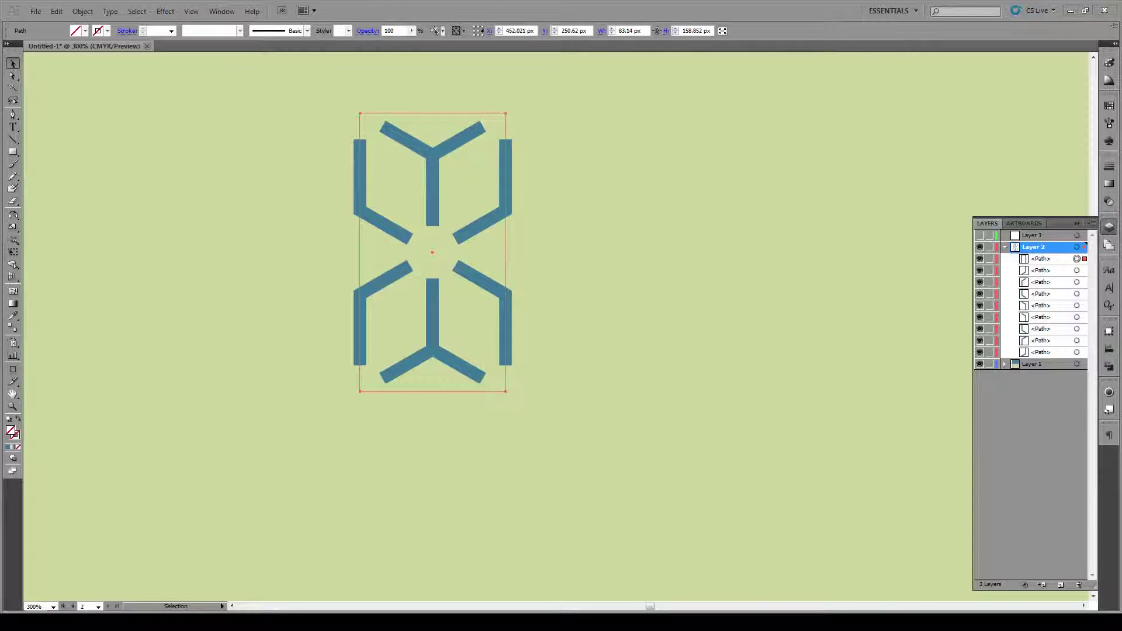
# - Send the tile's bounding rectangle to the back of the stack
pyautogui.rightClick(506, 129)
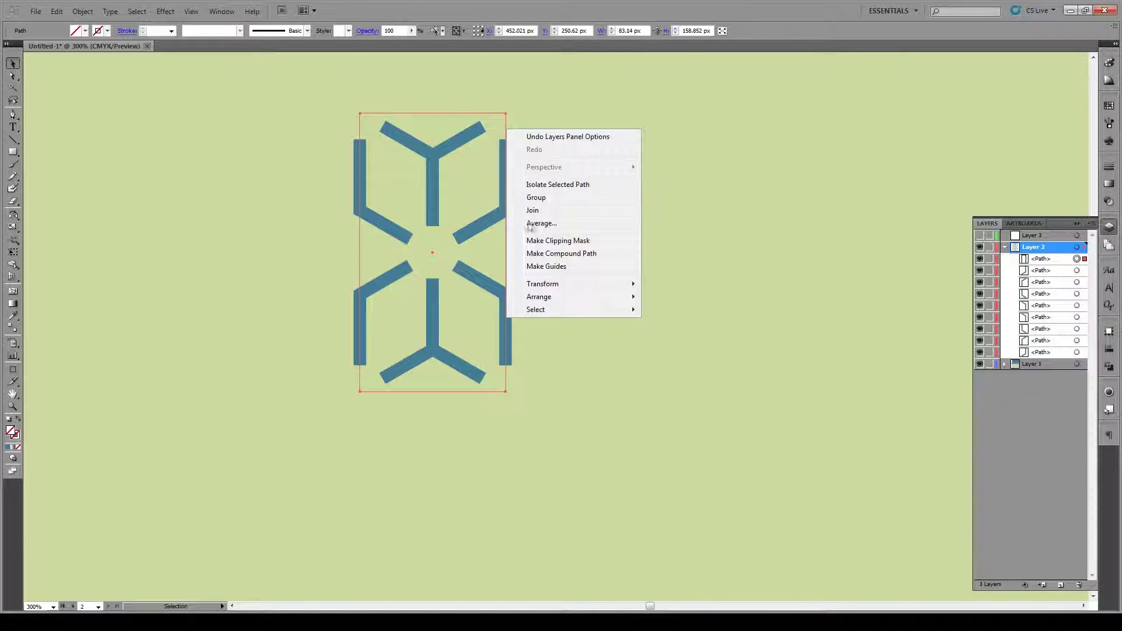
pyautogui.moveTo(563, 297)
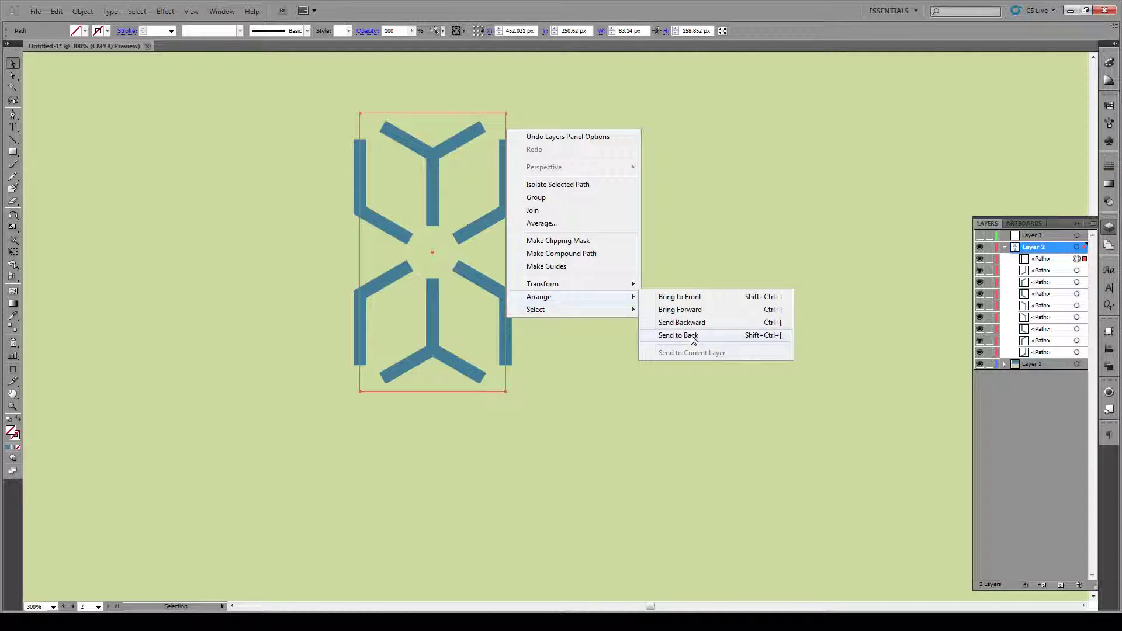
pyautogui.click(672, 333)
pyautogui.click(559, 231)
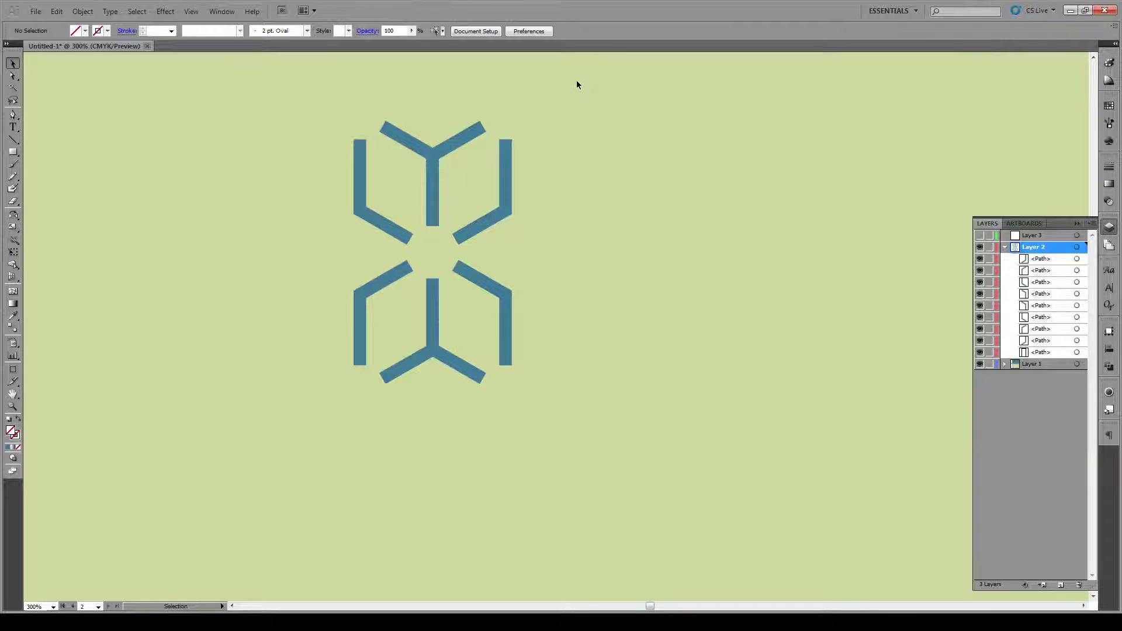
# - Select all nine tile paths and drag them into the Swatches panel
pyautogui.moveTo(597, 91); pyautogui.dragTo(259, 442)
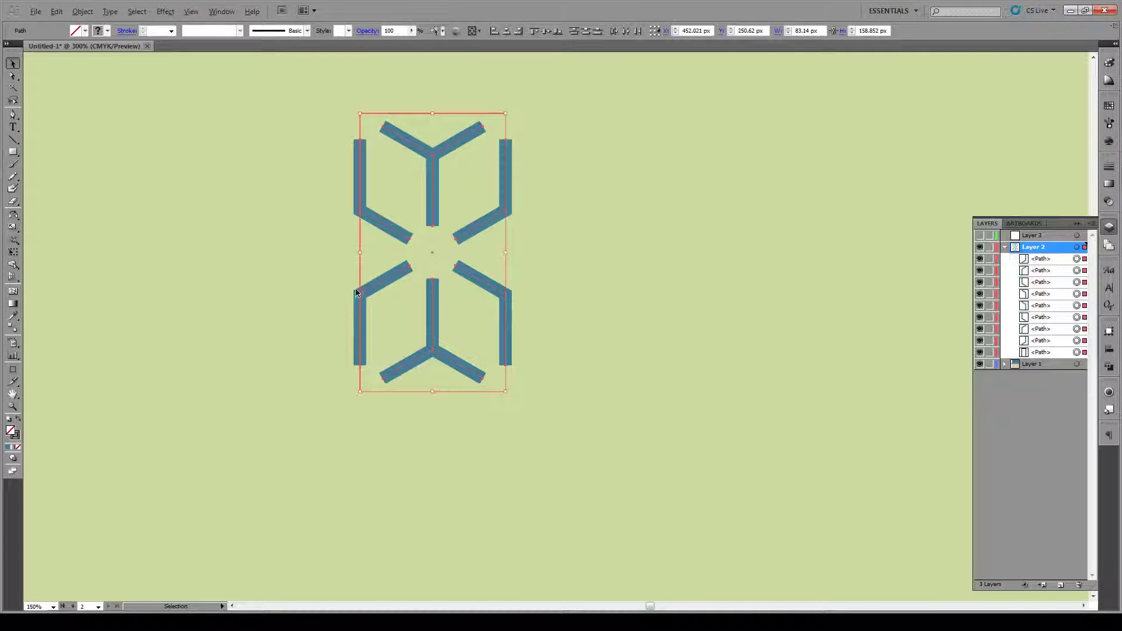
pyautogui.scroll(-3, 358, 293)
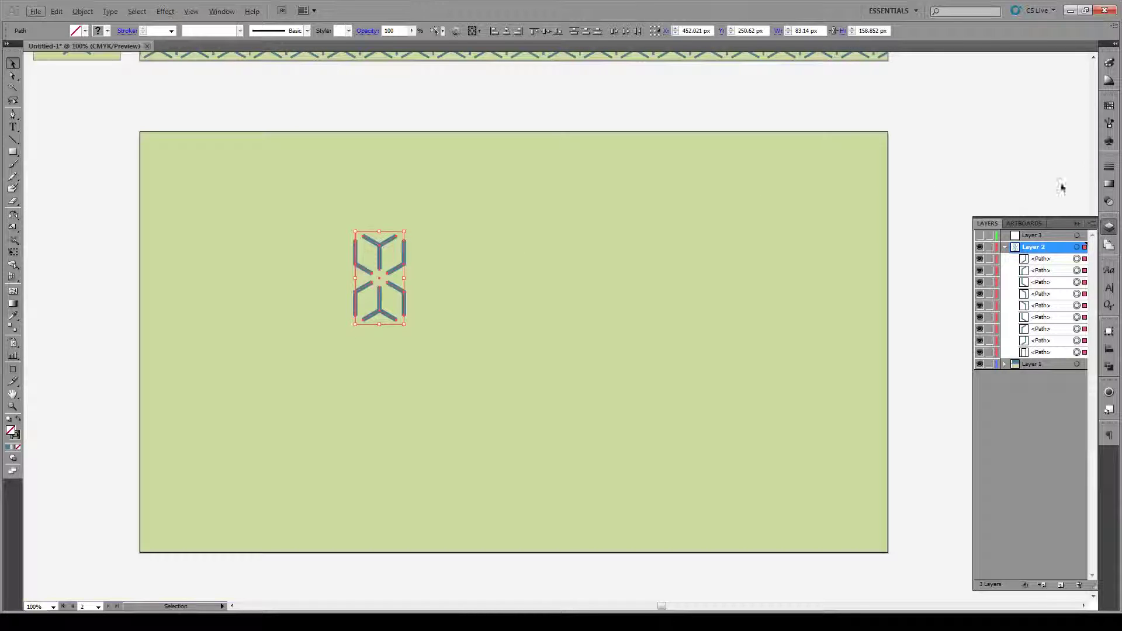
pyautogui.click(1109, 105)
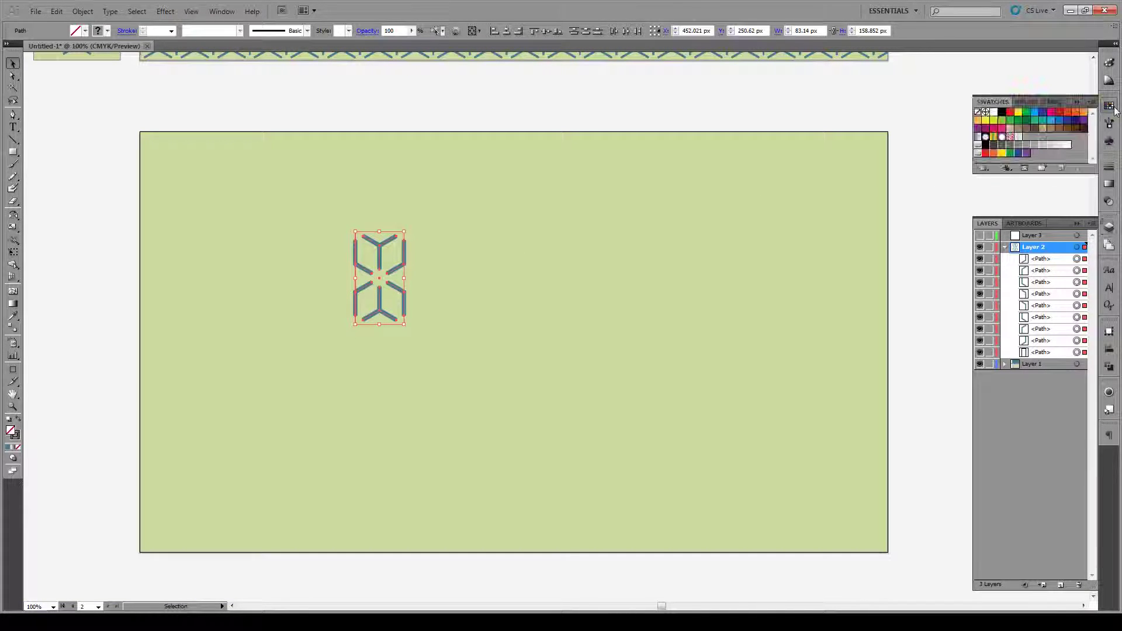
pyautogui.moveTo(393, 291); pyautogui.dragTo(1028, 141)
# - Move the cube tile off the artboard onto the pasteboard at left
pyautogui.click(444, 256)
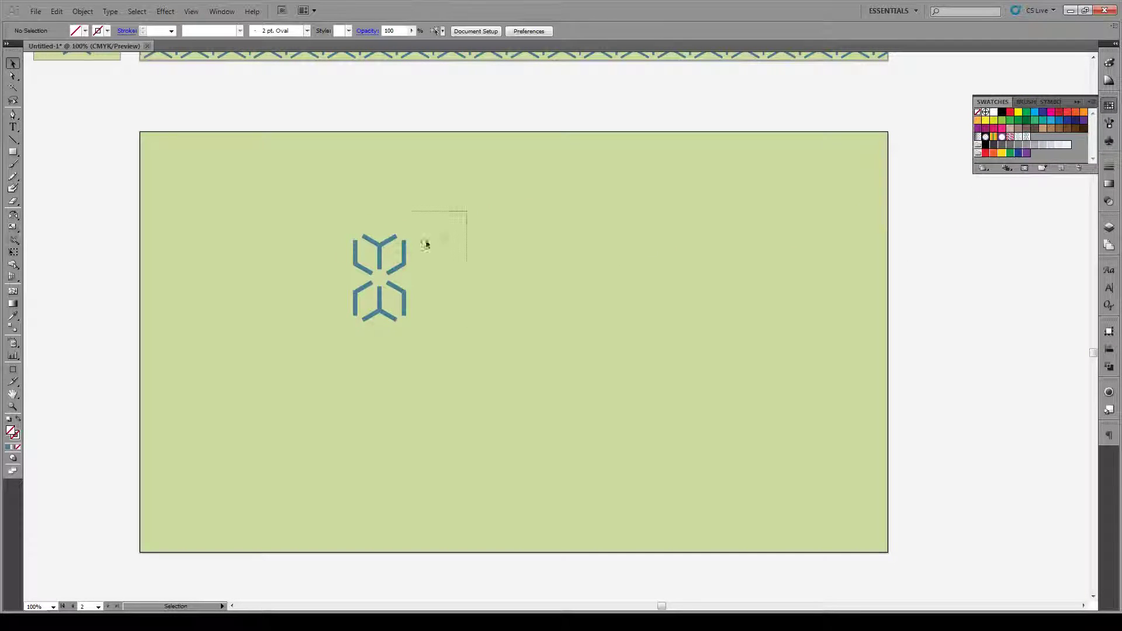
pyautogui.click(379, 257)
pyautogui.moveTo(379, 287); pyautogui.dragTo(63, 294)
# - Draw a 1280×720 rectangle over the whole artboard and fill it with the cube pattern swatch
pyautogui.click(13, 152)
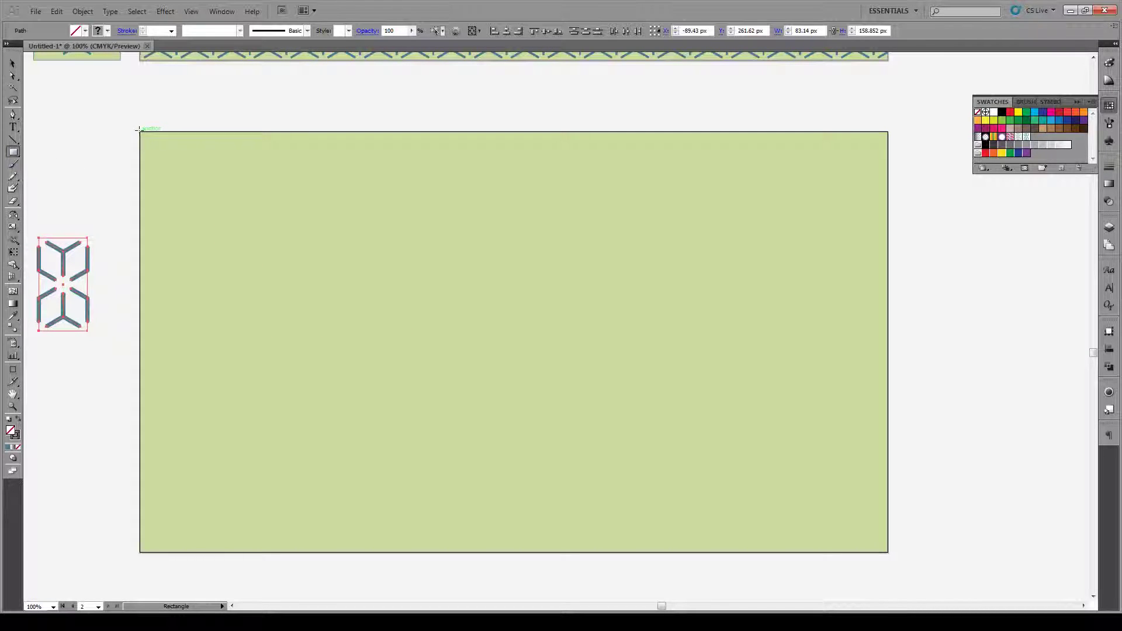
pyautogui.moveTo(140, 131); pyautogui.dragTo(888, 552)
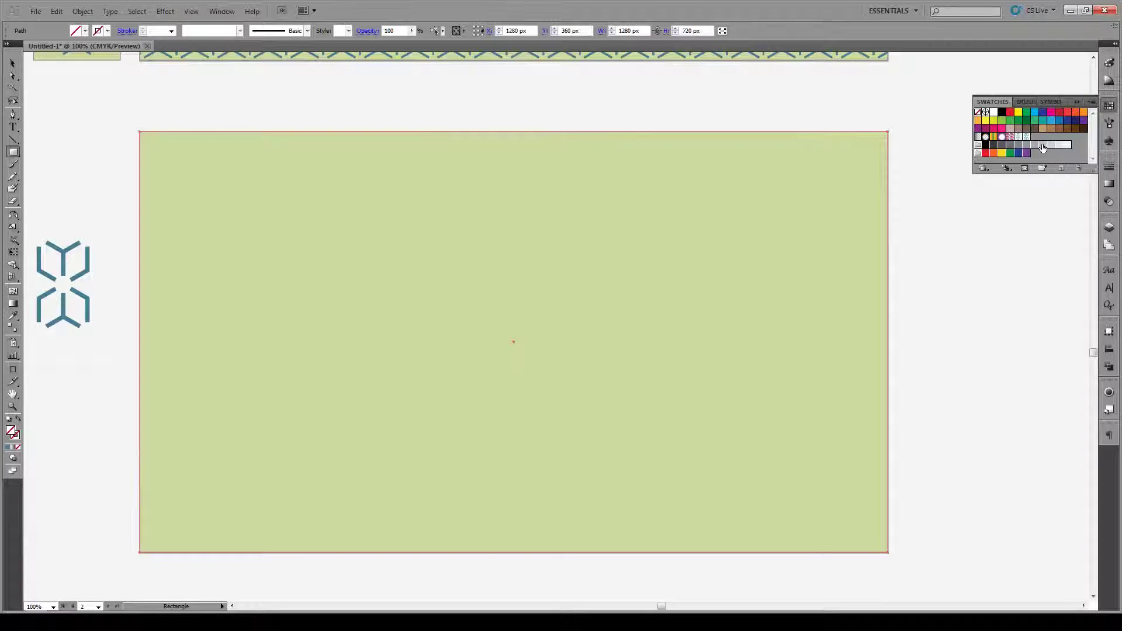
pyautogui.click(12, 63)
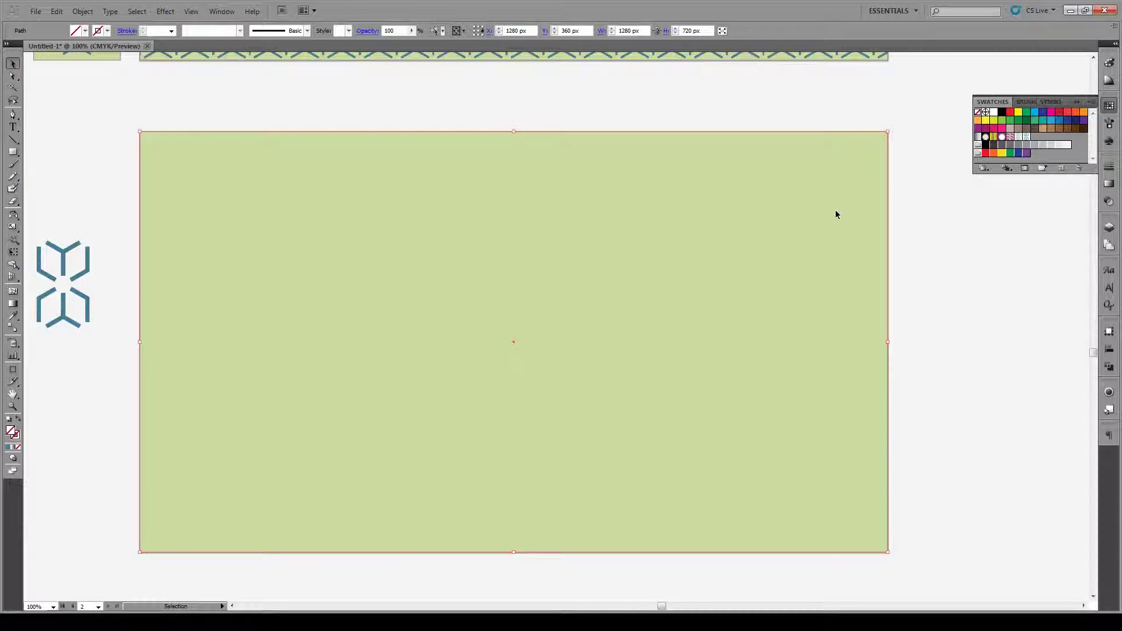
pyautogui.click(1027, 137)
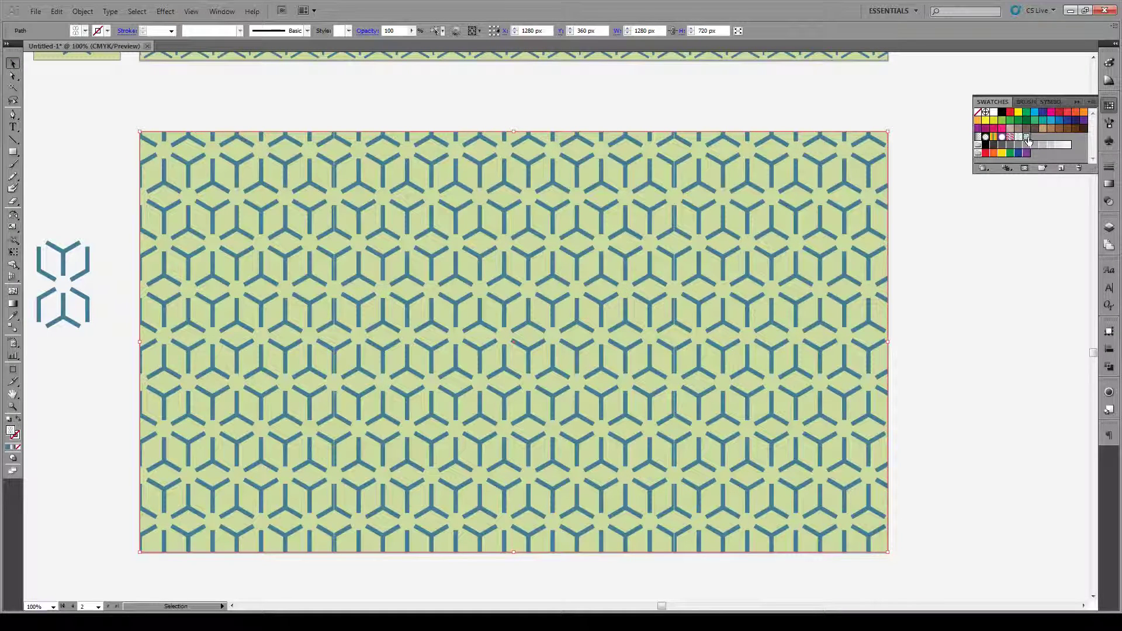
pyautogui.click(979, 244)
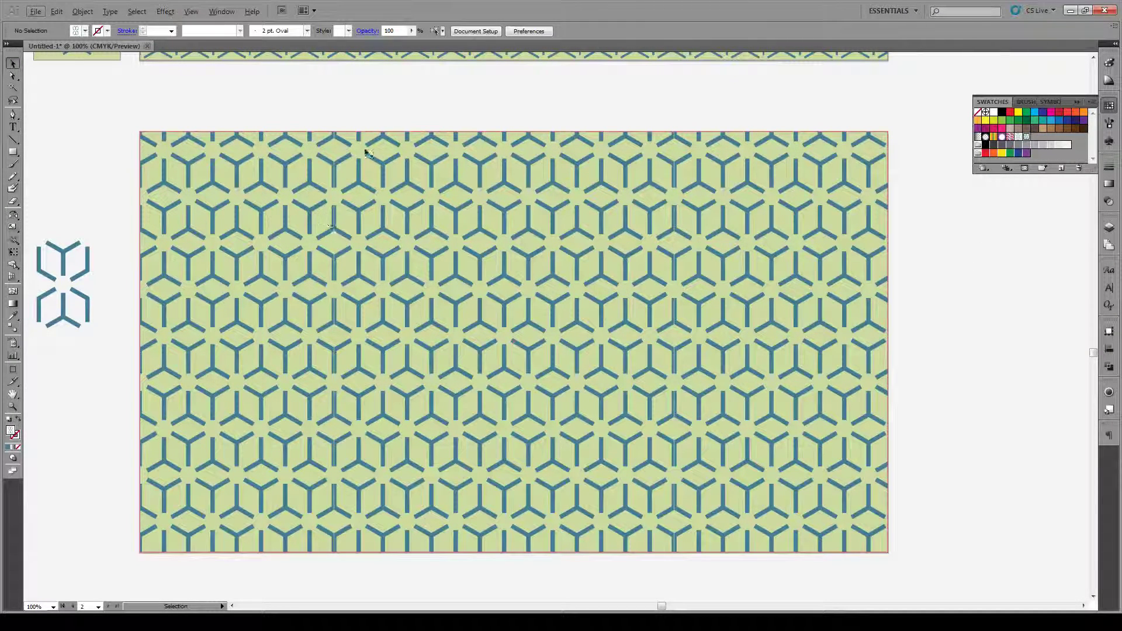
pyautogui.scroll(-2, 460, 220)
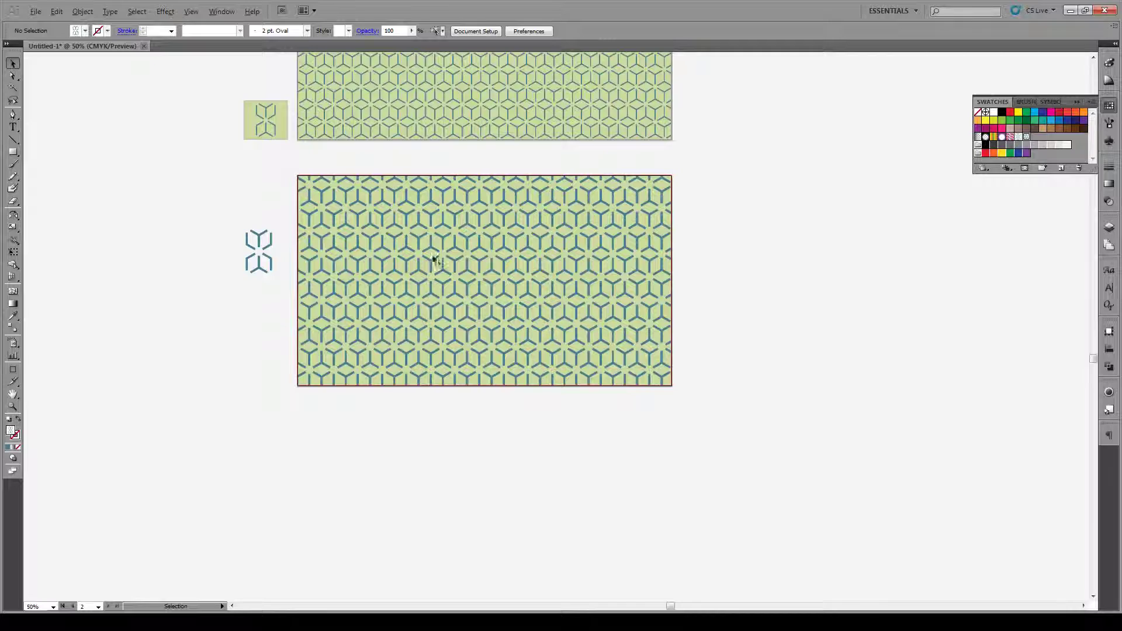
pyautogui.scroll(4, 467, 283)
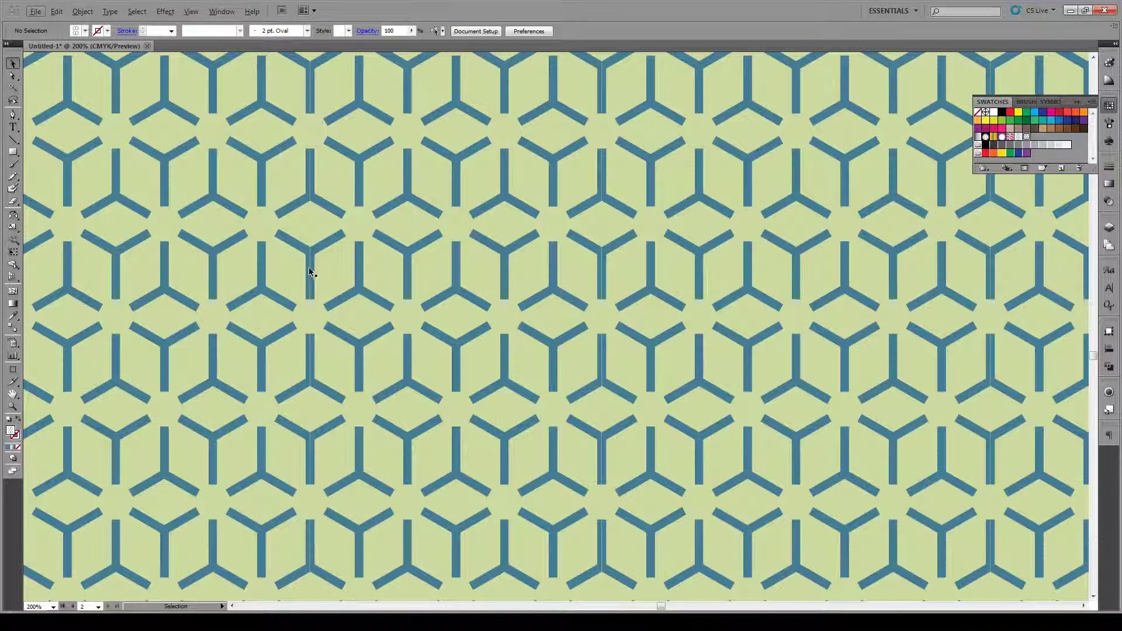
pyautogui.scroll(-2, 320, 275)
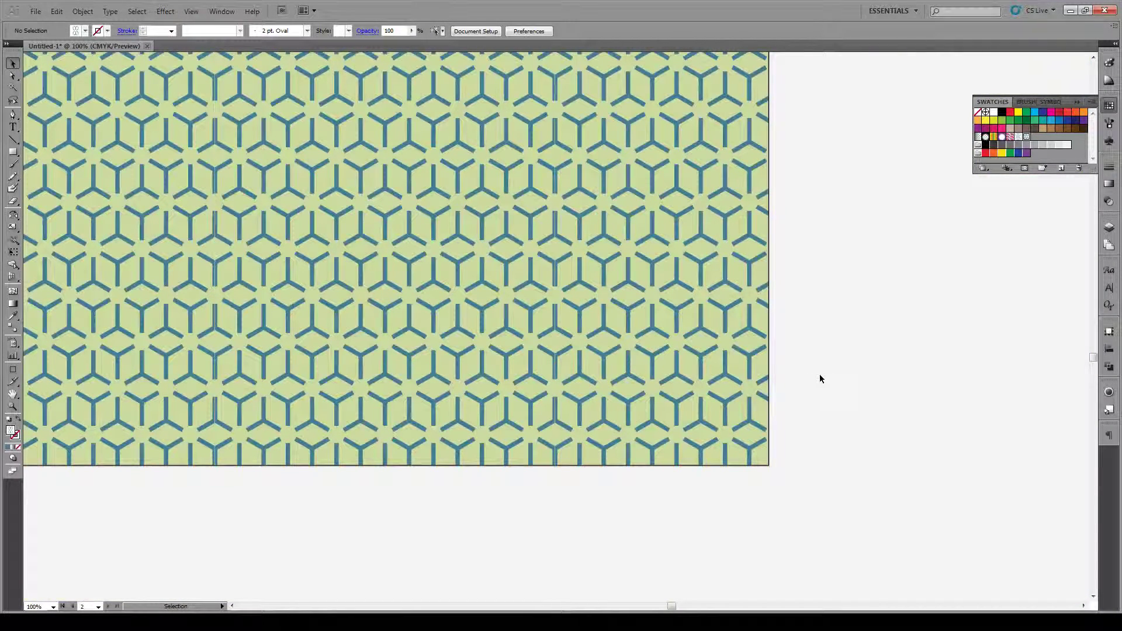
pyautogui.scroll(-1, 823, 378)
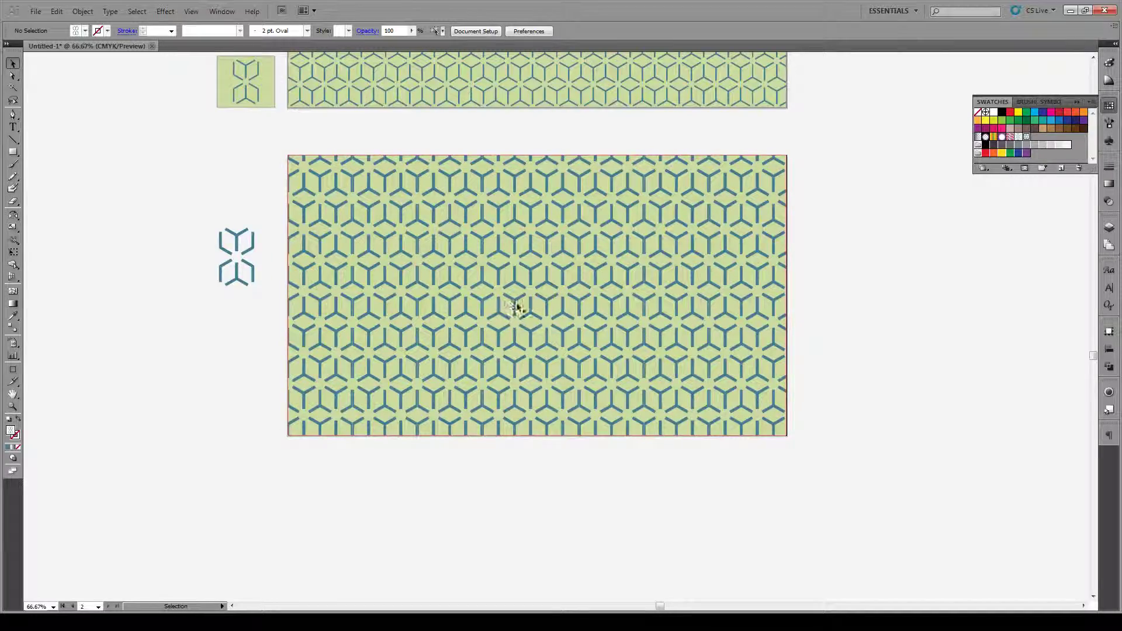
pyautogui.scroll(5, 380, 257)
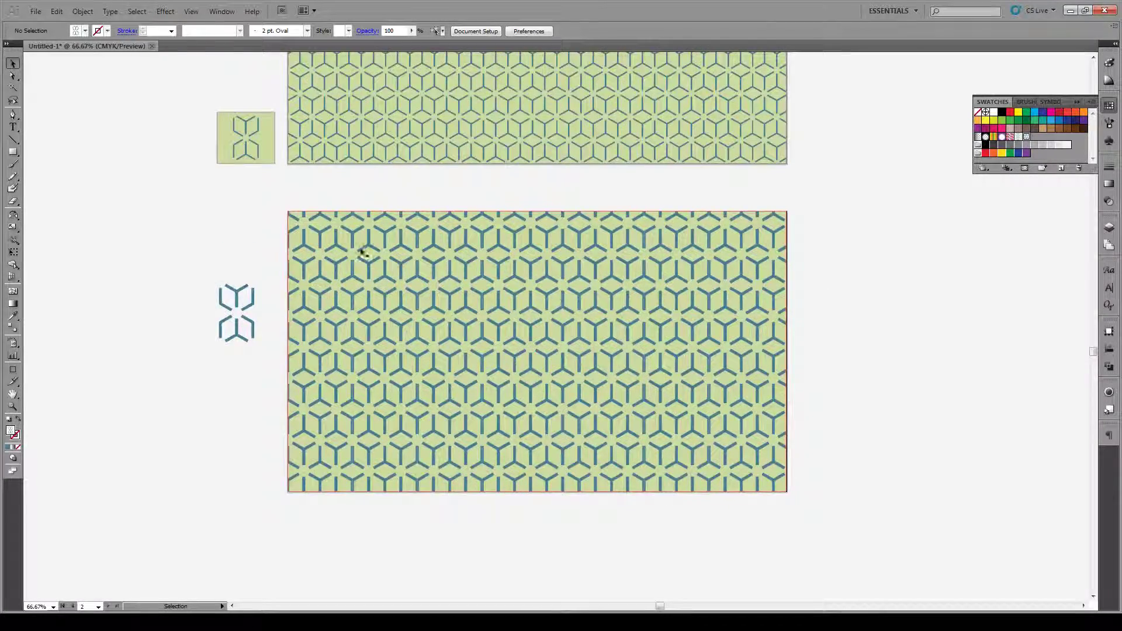
pyautogui.scroll(-1, 448, 304)
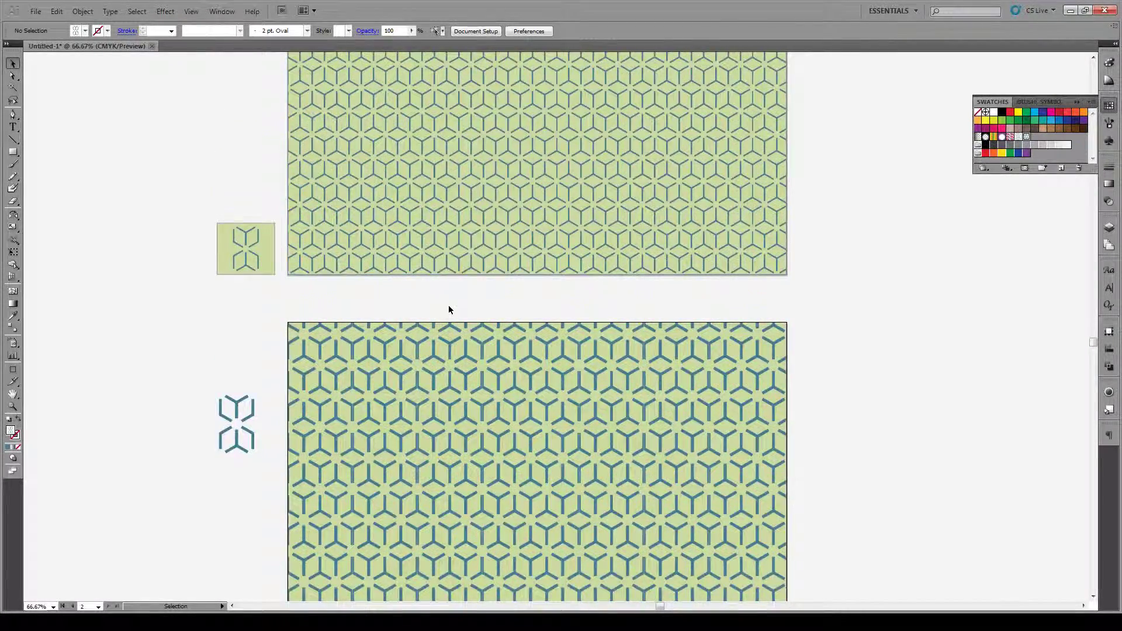
# - Shrink the cube tile, save it as a new swatch, and fill the rectangle with the denser pattern
pyautogui.click(232, 409)
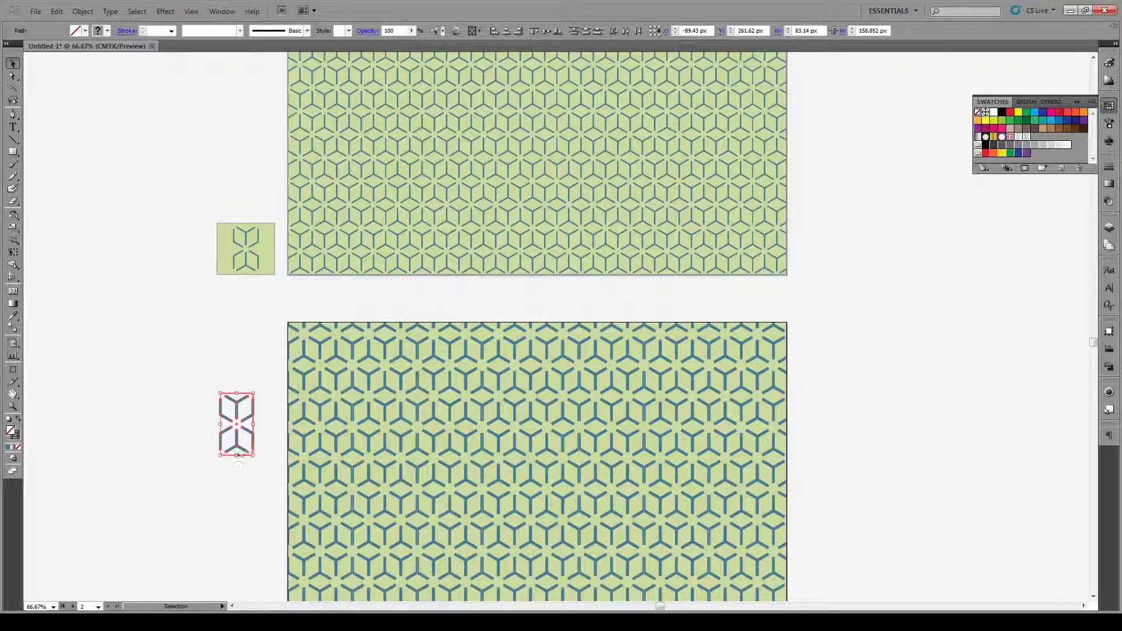
pyautogui.moveTo(255, 460); pyautogui.dragTo(1069, 142)
pyautogui.click(245, 405)
pyautogui.click(771, 345)
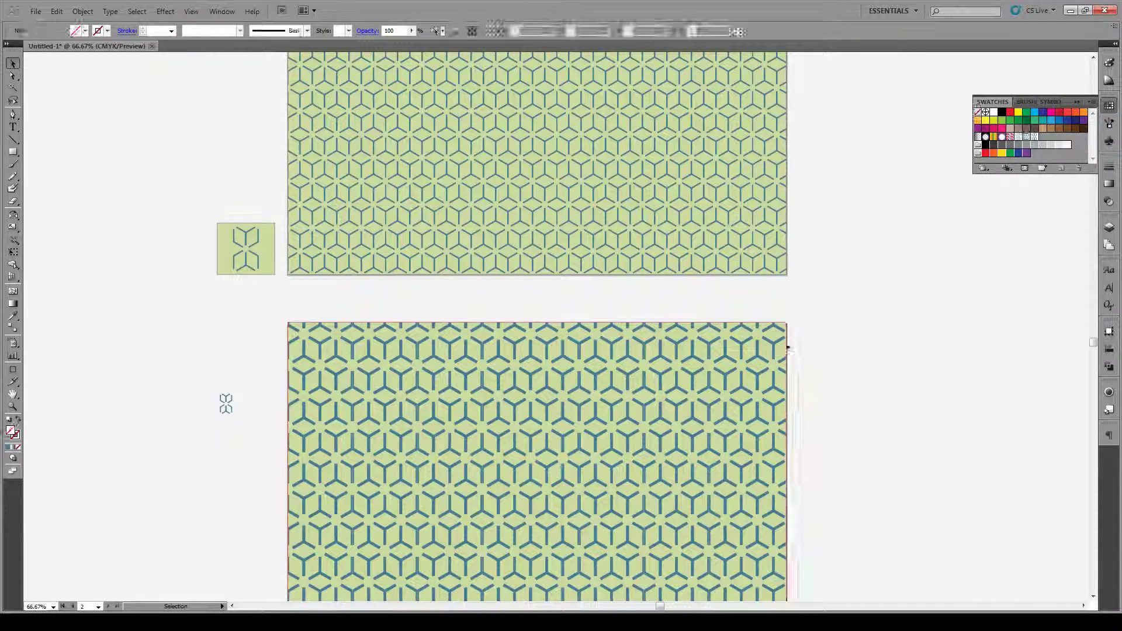
pyautogui.click(1038, 136)
pyautogui.click(882, 313)
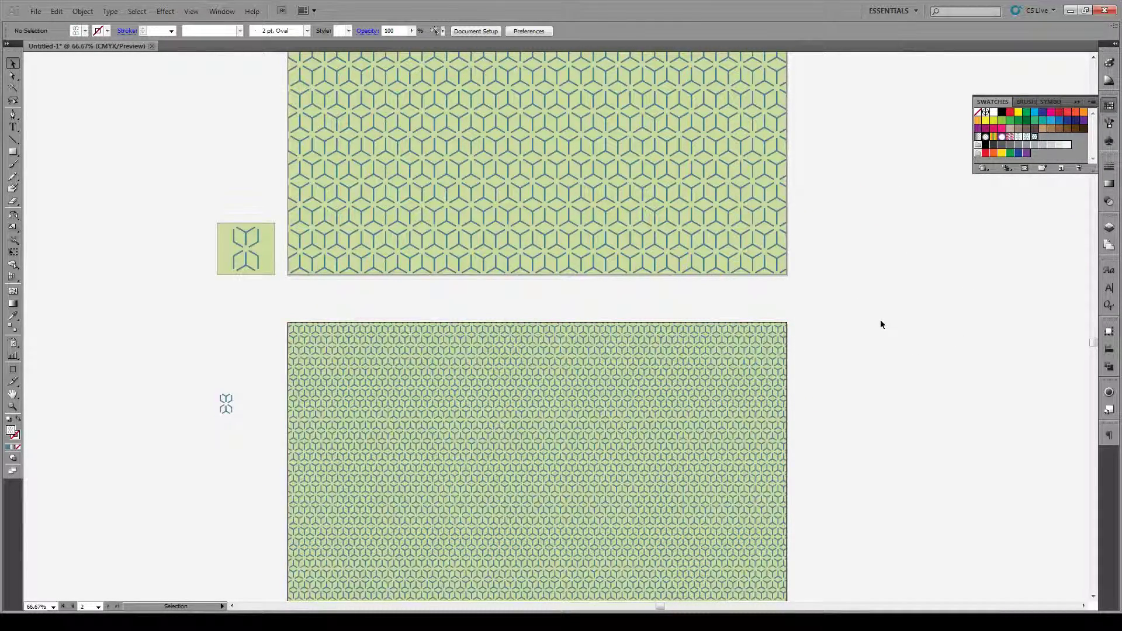